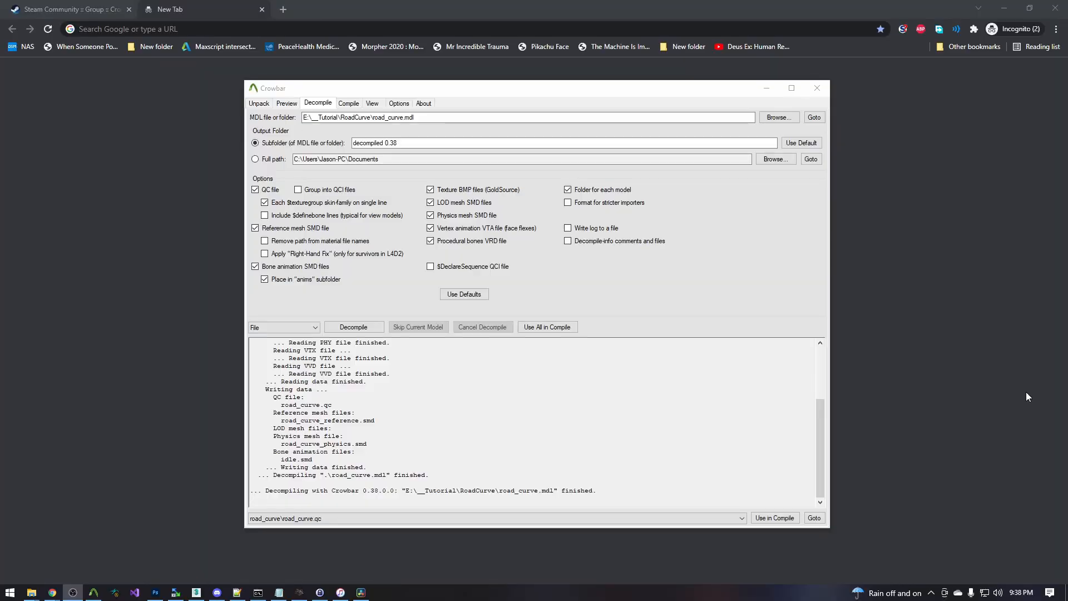
Review Crowbar's compile options and the Source Filmmaker game setup paths, then return to the decompile options.
{"action": "left_click", "coordinate": [638, 306]}
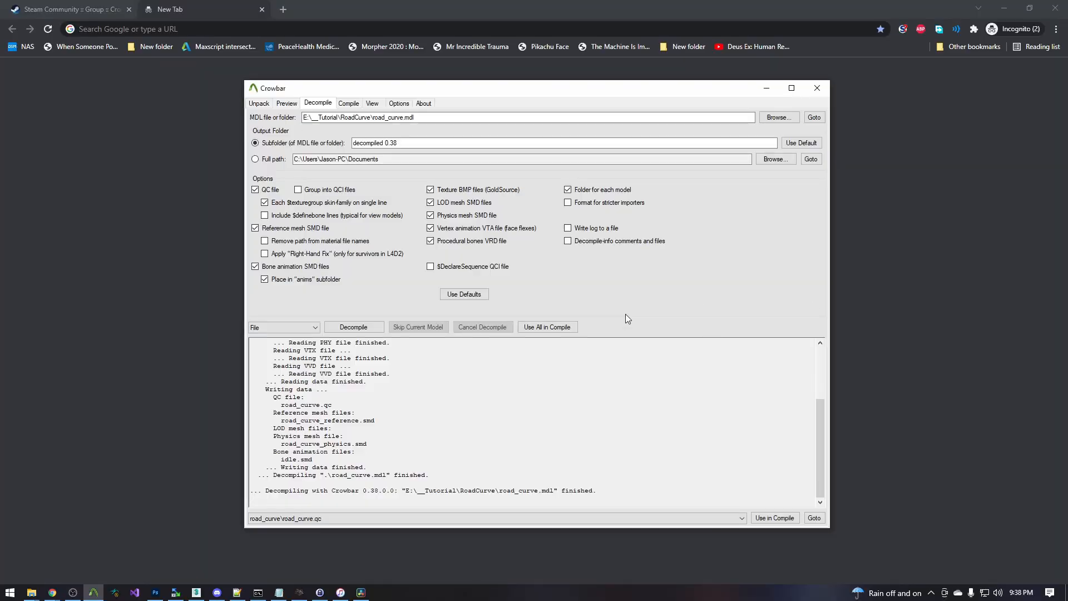
{"action": "left_click", "coordinate": [346, 104]}
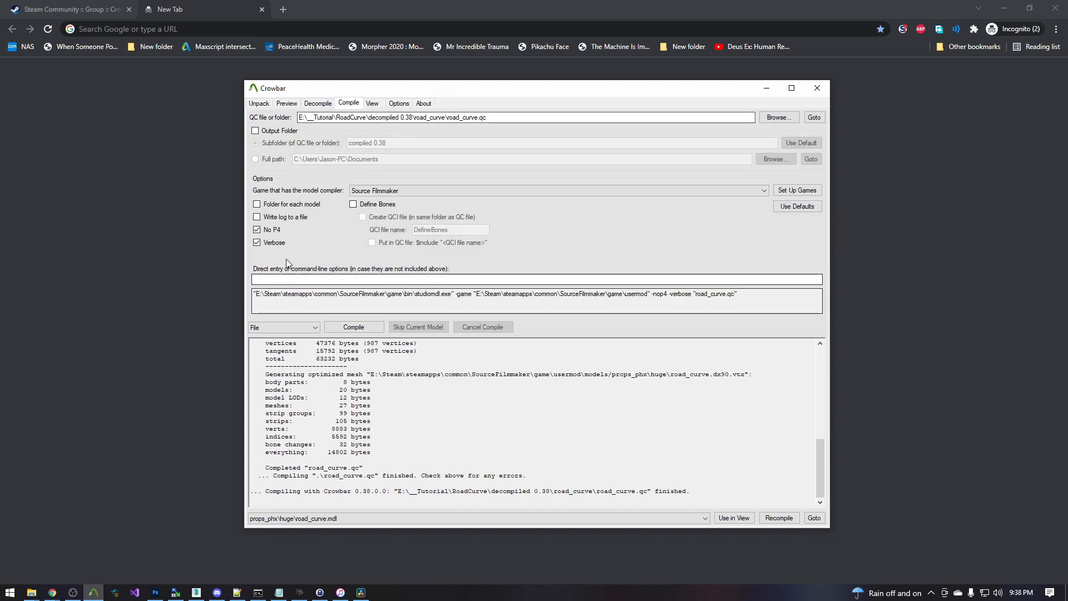
{"action": "left_click", "coordinate": [409, 191]}
{"action": "left_click", "coordinate": [437, 184]}
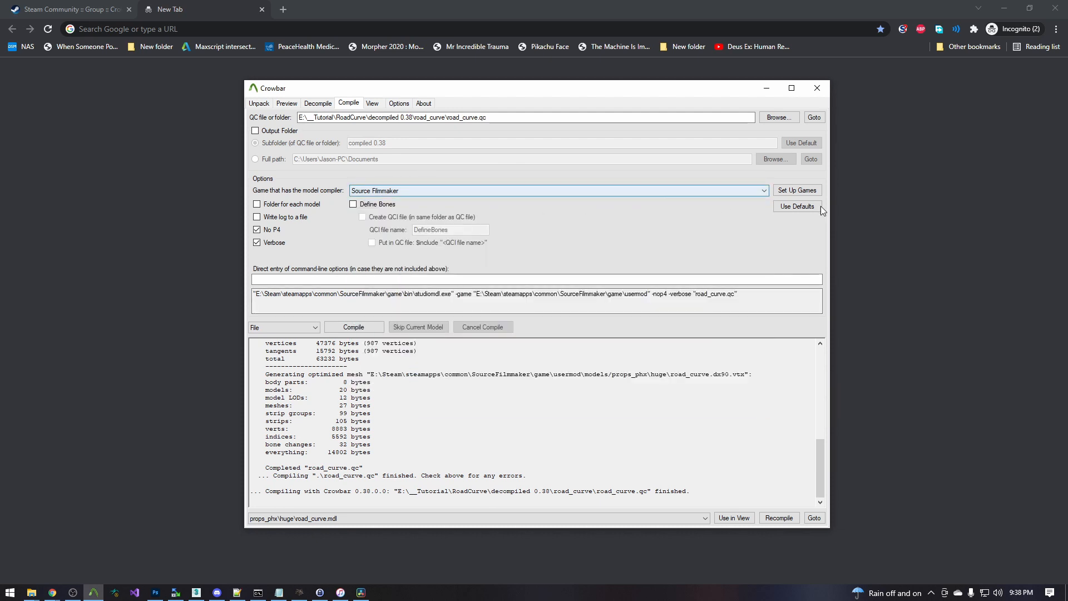
{"action": "left_click", "coordinate": [797, 190]}
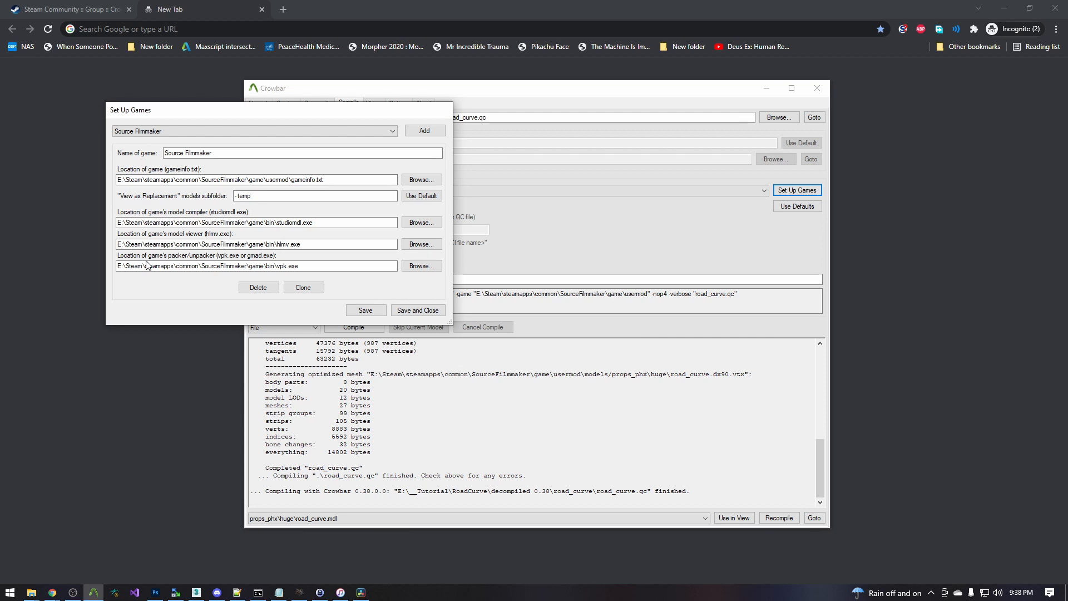
{"action": "left_click", "coordinate": [419, 310]}
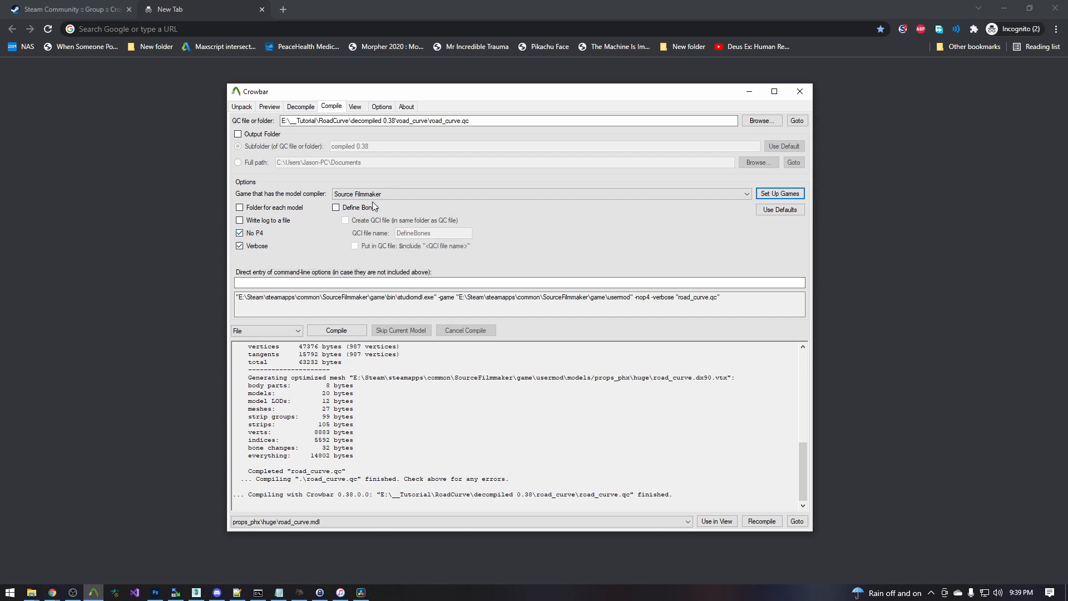
{"action": "left_click", "coordinate": [302, 106]}
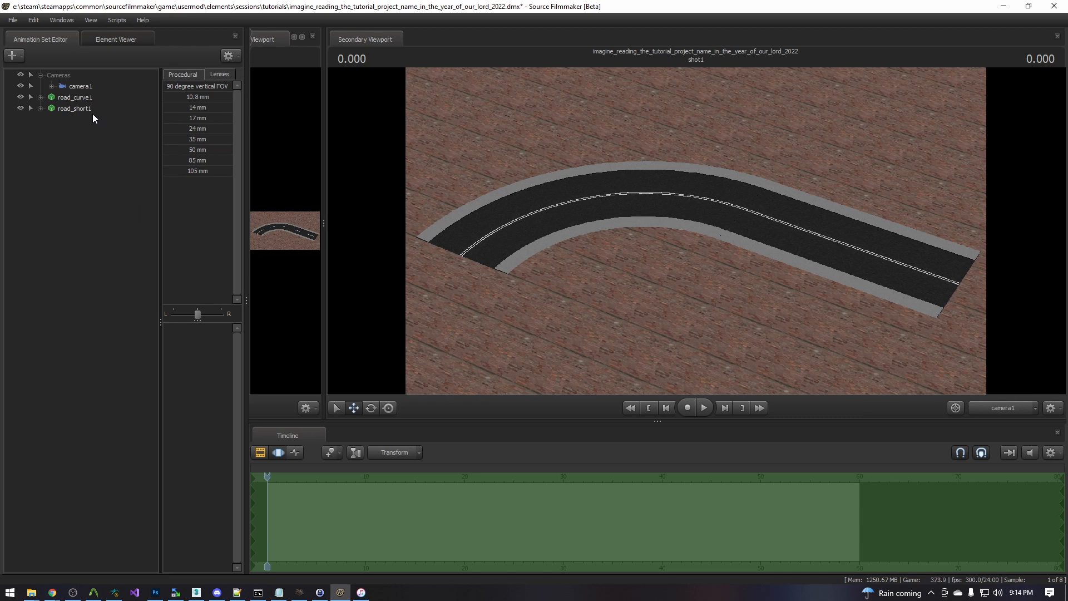
In Source Filmmaker, reveal the game model files of the road_curve1 animation set in the file explorer.
{"action": "left_click", "coordinate": [78, 88]}
{"action": "left_click_drag", "start_coordinate": [773, 291], "coordinate": [1002, 348]}
{"action": "left_click", "coordinate": [82, 109]}
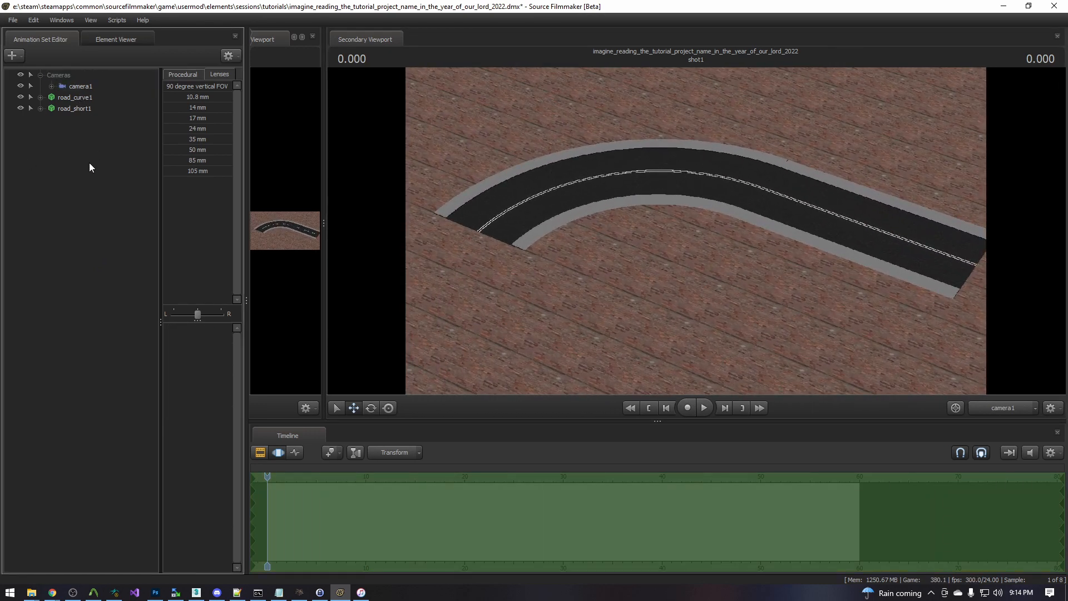
{"action": "left_click", "coordinate": [84, 98]}
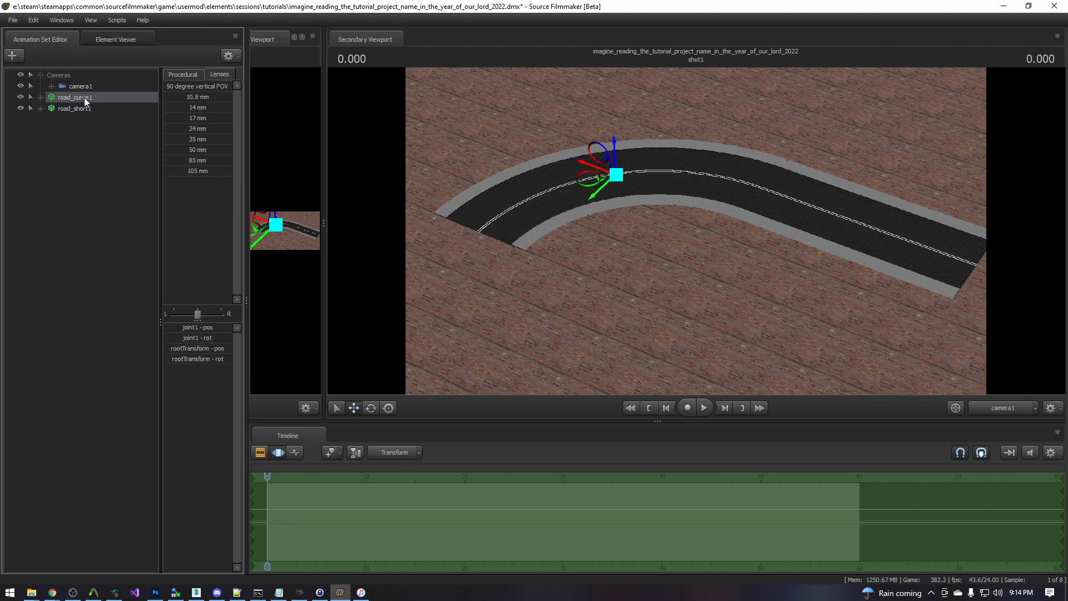
{"action": "right_click", "coordinate": [84, 98]}
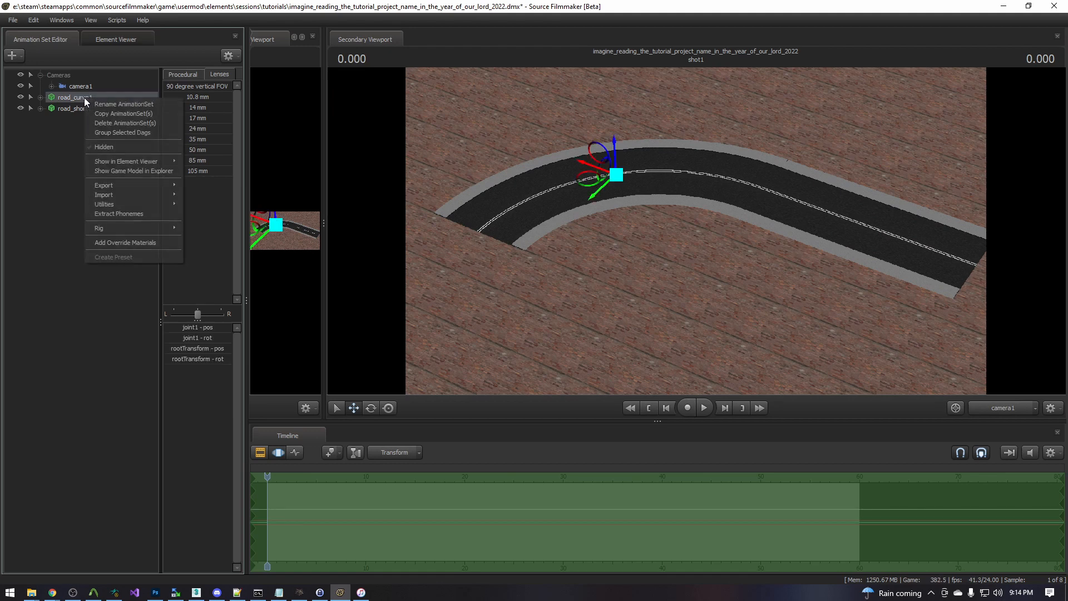
{"action": "left_click", "coordinate": [144, 171]}
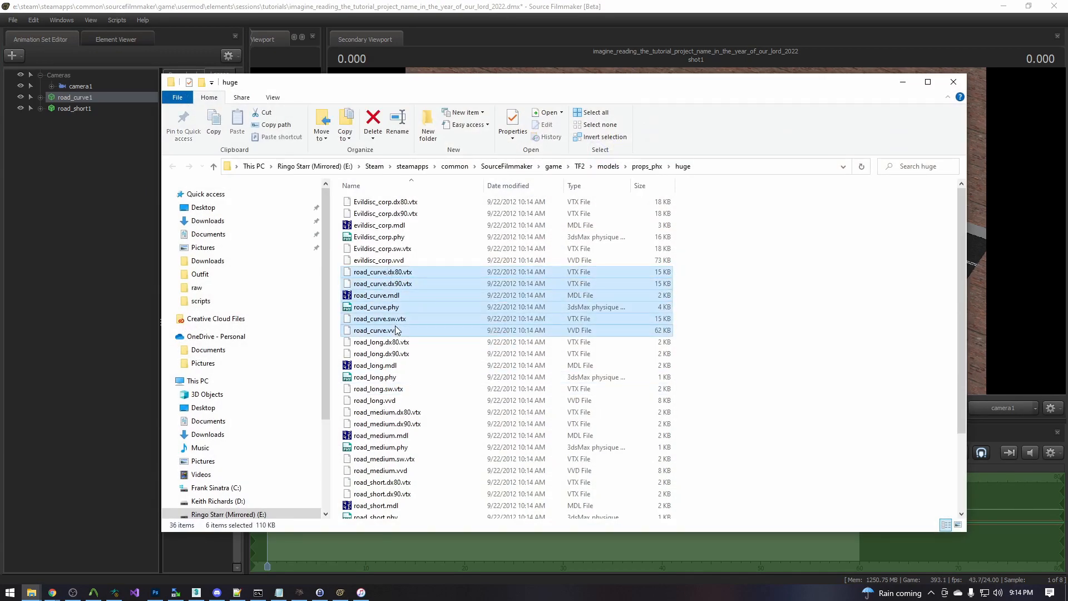
Copy the six road_curve model files into the E:\__Tutorial\RoadCurve folder.
{"action": "right_click", "coordinate": [391, 275]}
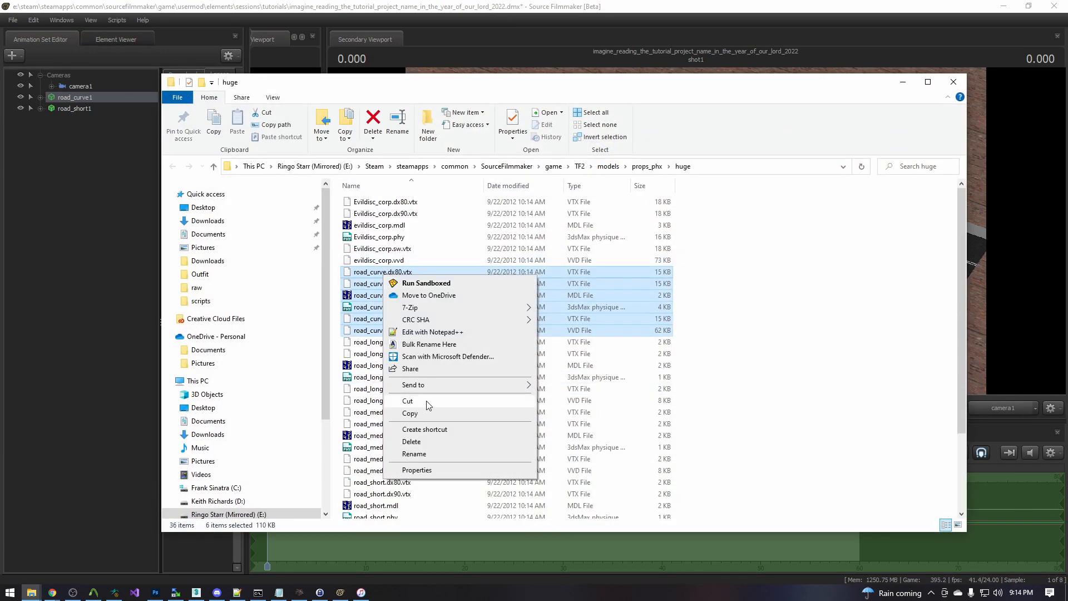
{"action": "left_click", "coordinate": [263, 322]}
{"action": "scroll", "coordinate": [263, 321], "scroll_direction": "down", "scroll_amount": 1}
{"action": "scroll", "coordinate": [267, 357], "scroll_direction": "down", "scroll_amount": 2}
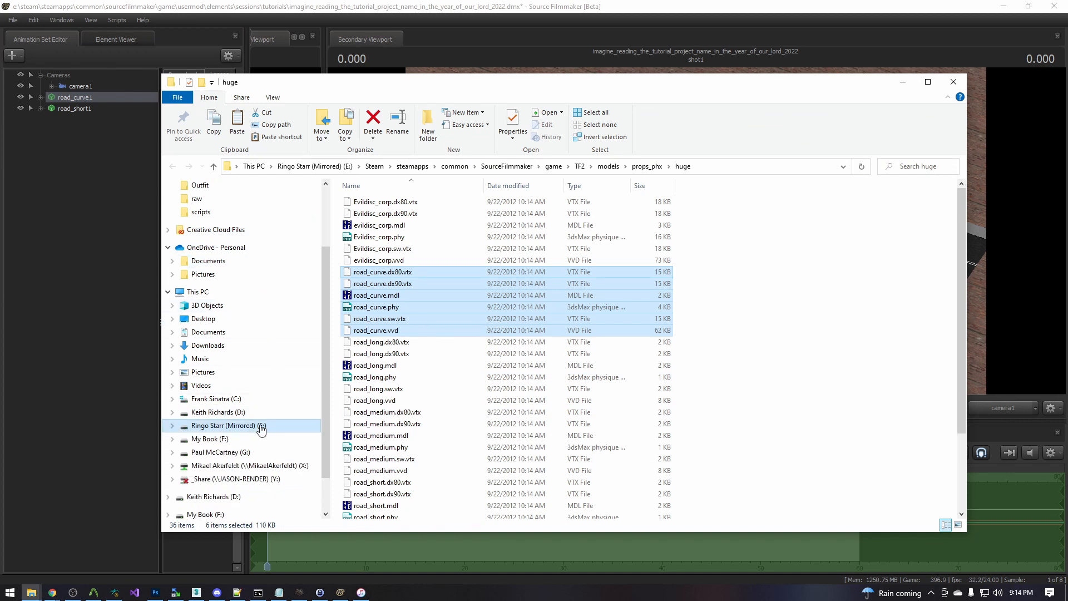
{"action": "left_click", "coordinate": [262, 425]}
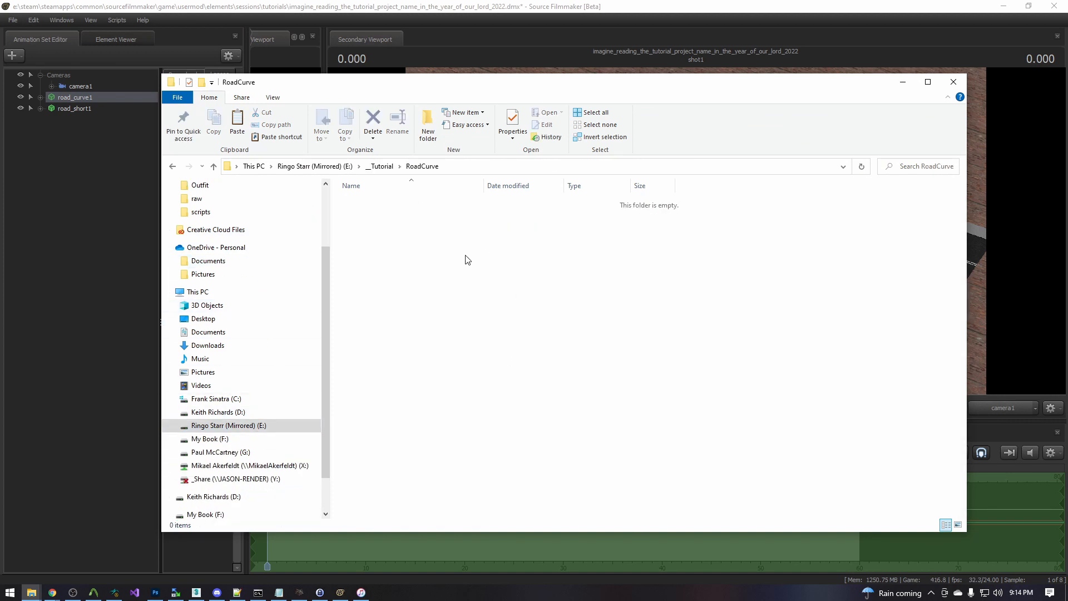
{"action": "right_click", "coordinate": [471, 247]}
{"action": "left_click", "coordinate": [522, 325]}
{"action": "left_click", "coordinate": [597, 408]}
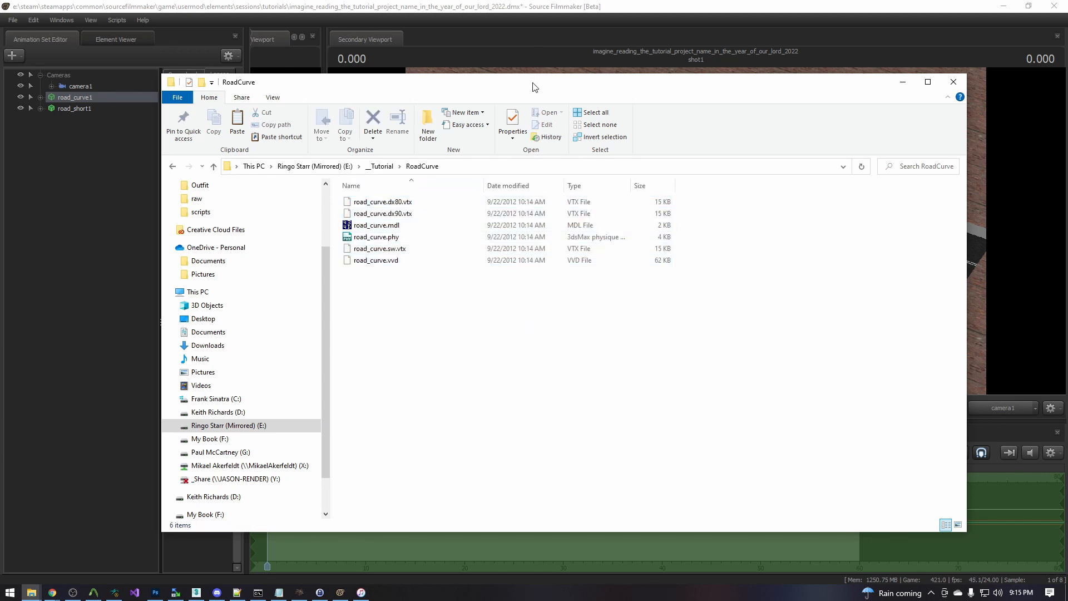
Load road_curve.mdl from the RoadCurve folder into Crowbar and decompile it.
{"action": "left_click_drag", "start_coordinate": [533, 86], "coordinate": [505, 75]}
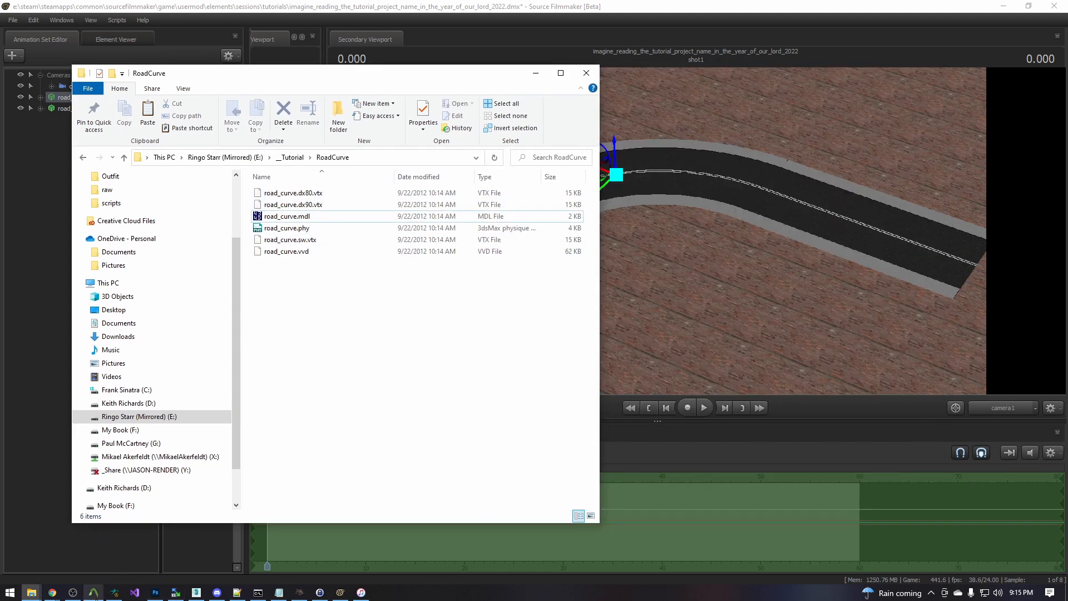
{"action": "left_click", "coordinate": [93, 593]}
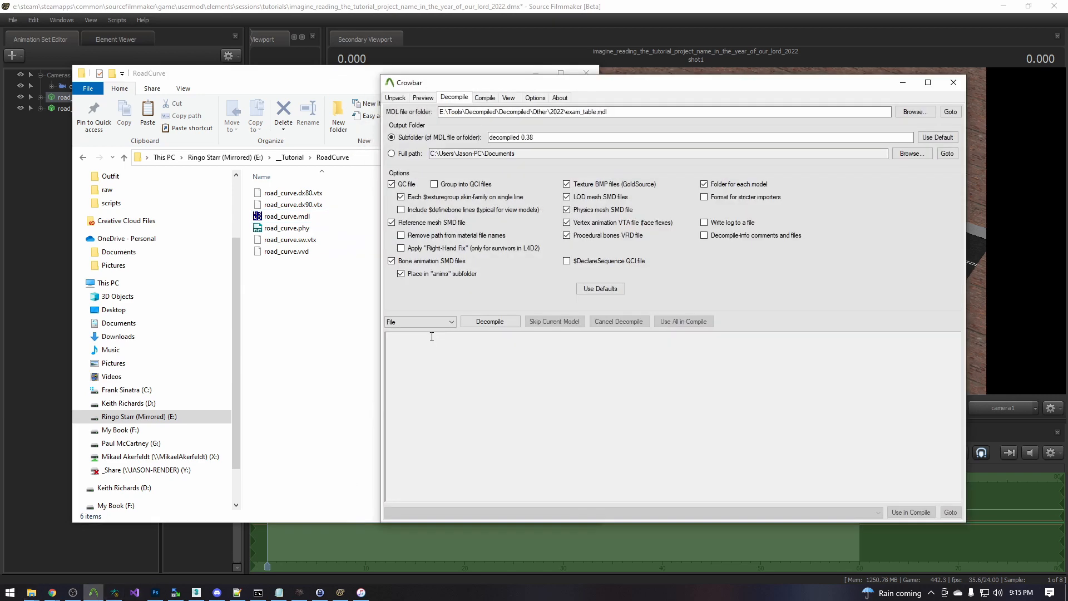
{"action": "left_click_drag", "start_coordinate": [284, 216], "coordinate": [527, 113]}
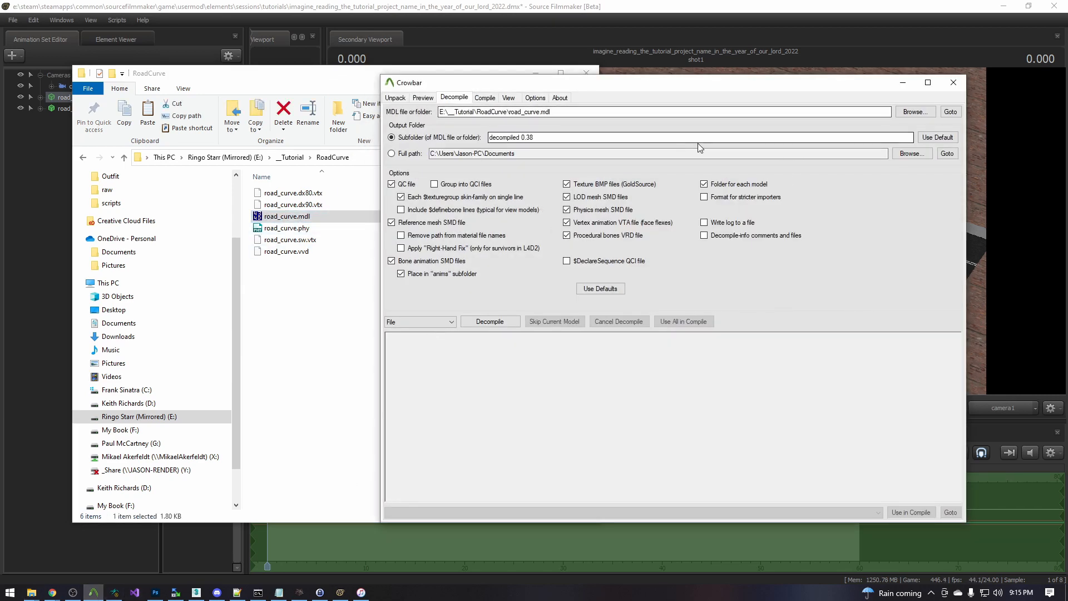
{"action": "left_click", "coordinate": [489, 321]}
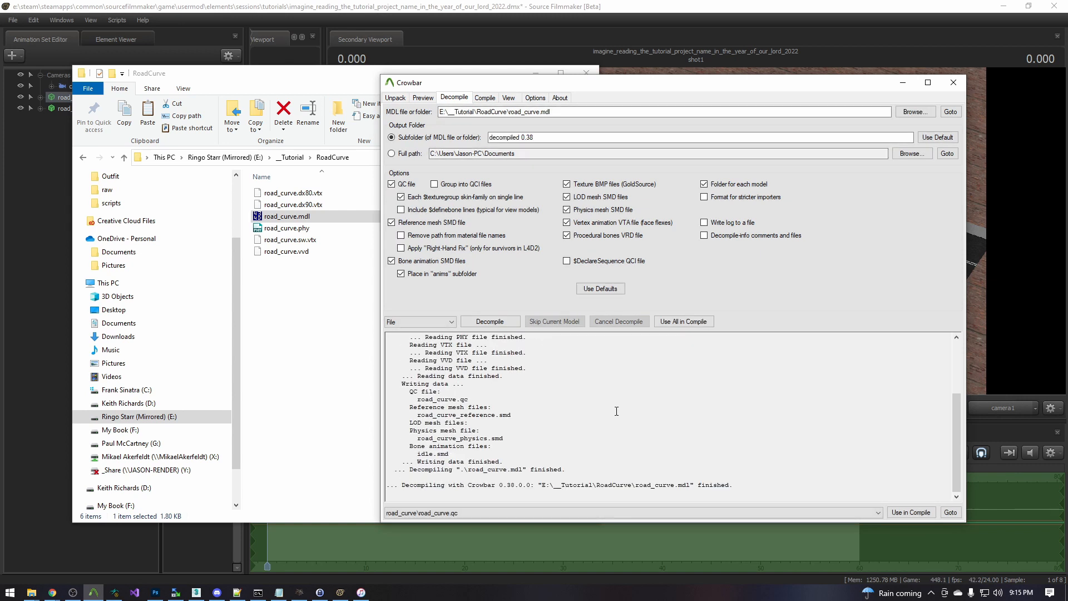
Open road_curve.qc from the decompiled road_curve folder and examine its bounding box and hitbox set lines.
{"action": "left_click", "coordinate": [352, 88]}
{"action": "double_click", "coordinate": [285, 193]}
{"action": "double_click", "coordinate": [281, 193]}
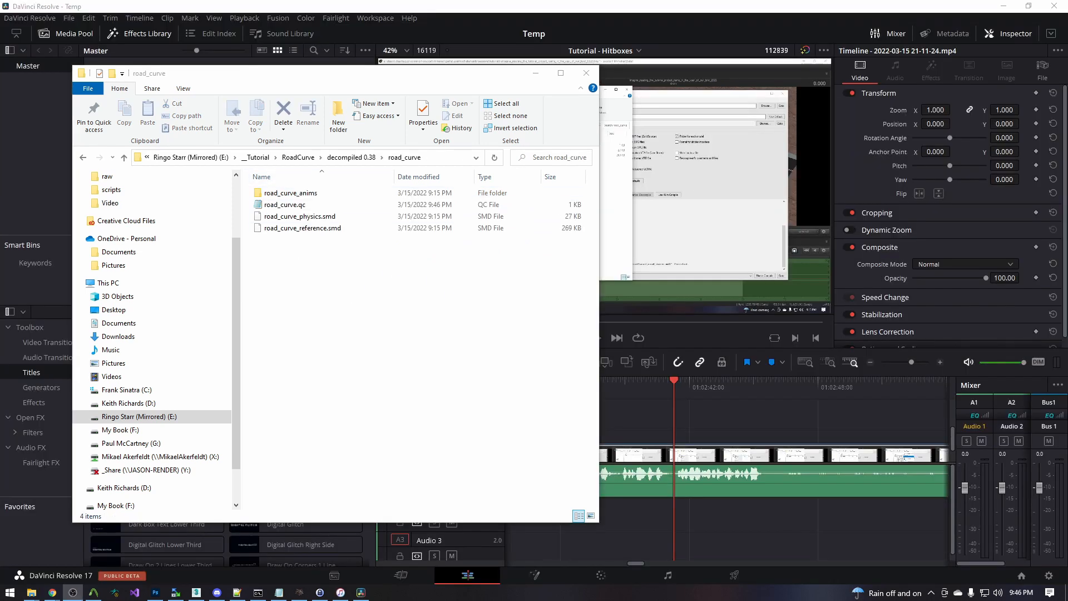
{"action": "left_click", "coordinate": [285, 205]}
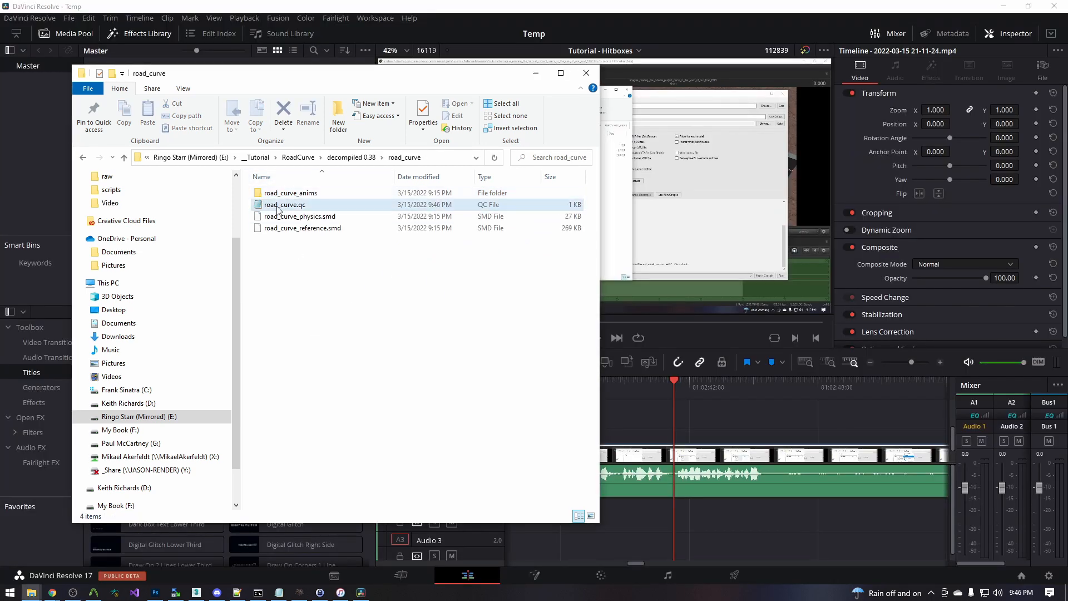
{"action": "double_click", "coordinate": [301, 206]}
{"action": "scroll", "coordinate": [508, 331], "scroll_direction": "down", "scroll_amount": 5}
{"action": "scroll", "coordinate": [508, 332], "scroll_direction": "up", "scroll_amount": 5}
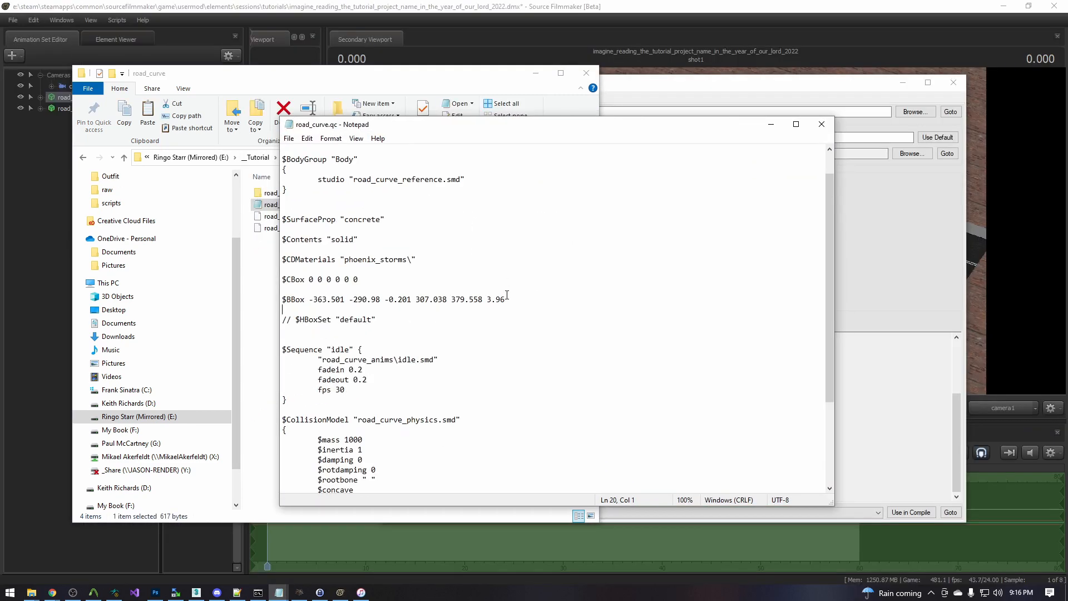
Launch hlmv.exe from the SourceFilmmaker\game\bin folder.
{"action": "left_click", "coordinate": [269, 287]}
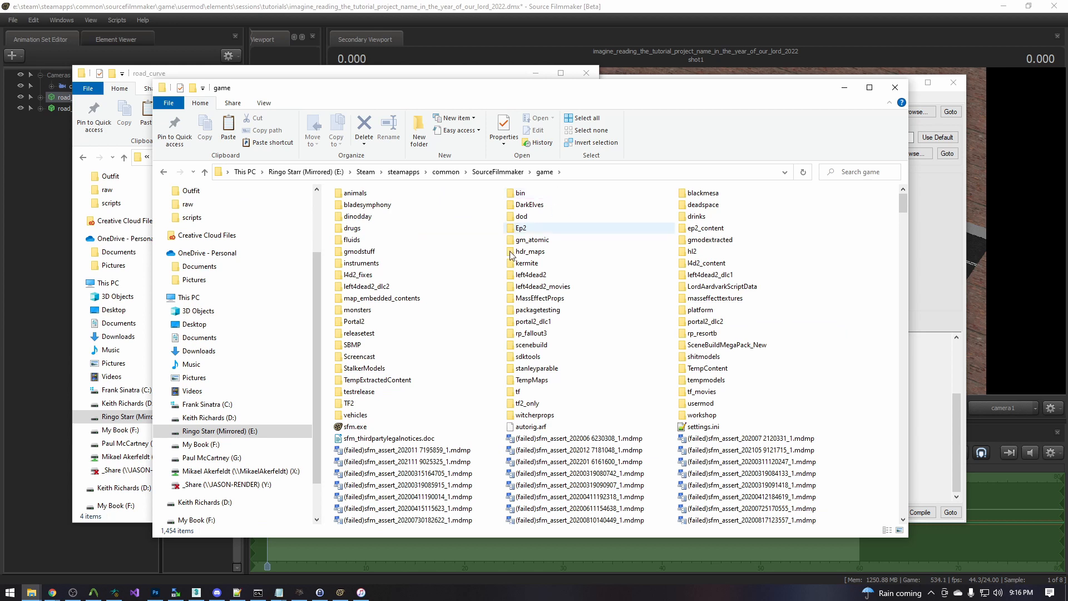
{"action": "double_click", "coordinate": [523, 193]}
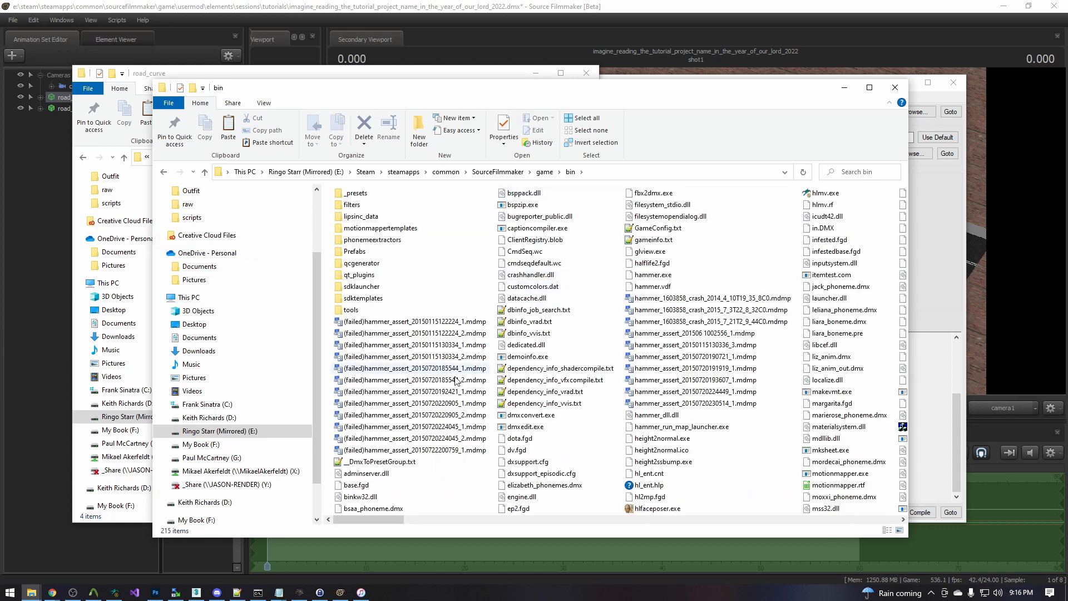
{"action": "left_click", "coordinate": [556, 346]}
{"action": "type", "text": "hl"}
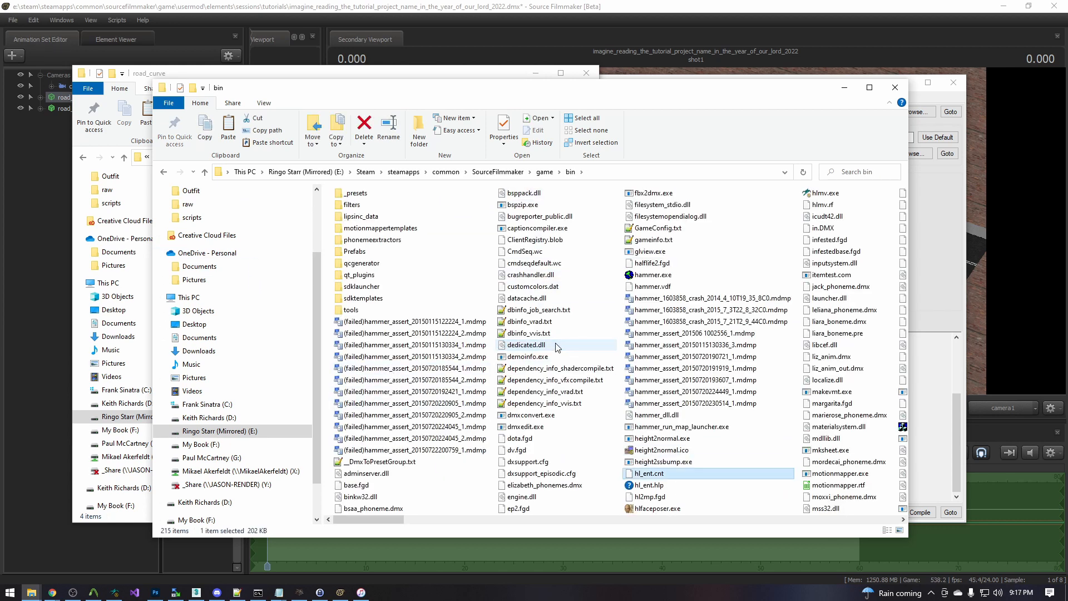
{"action": "type", "text": "m"}
{"action": "left_click", "coordinate": [825, 238]}
{"action": "left_click", "coordinate": [824, 195]}
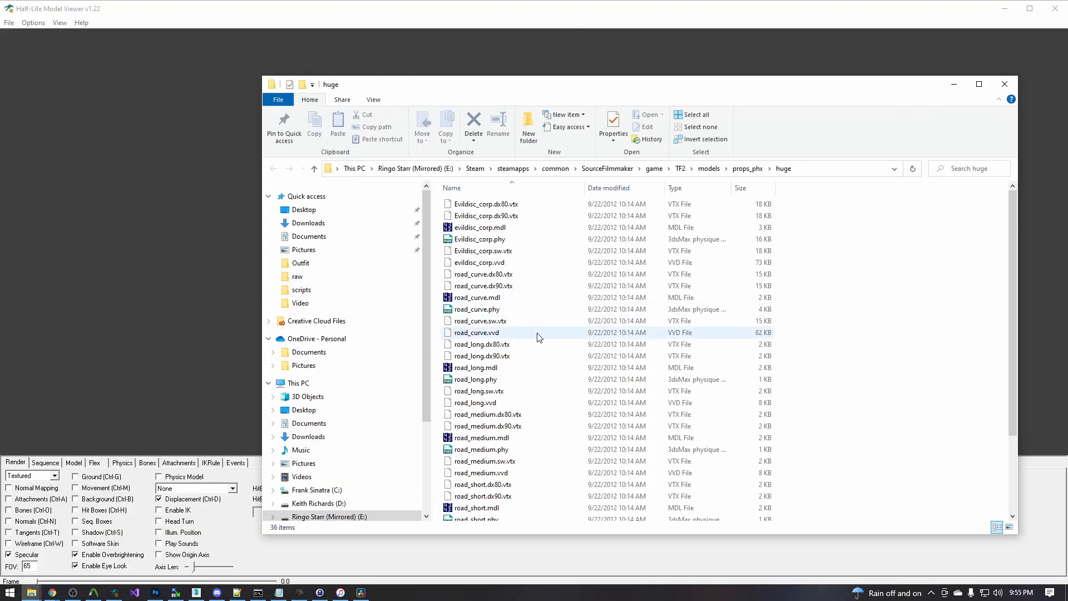
Locate the road_curve files in TF2\models\props_phx\huge and load road_curve.mdl into Half-Life Model Viewer.
{"action": "left_click", "coordinate": [505, 275]}
{"action": "left_click", "coordinate": [489, 333], "text": "shift"}
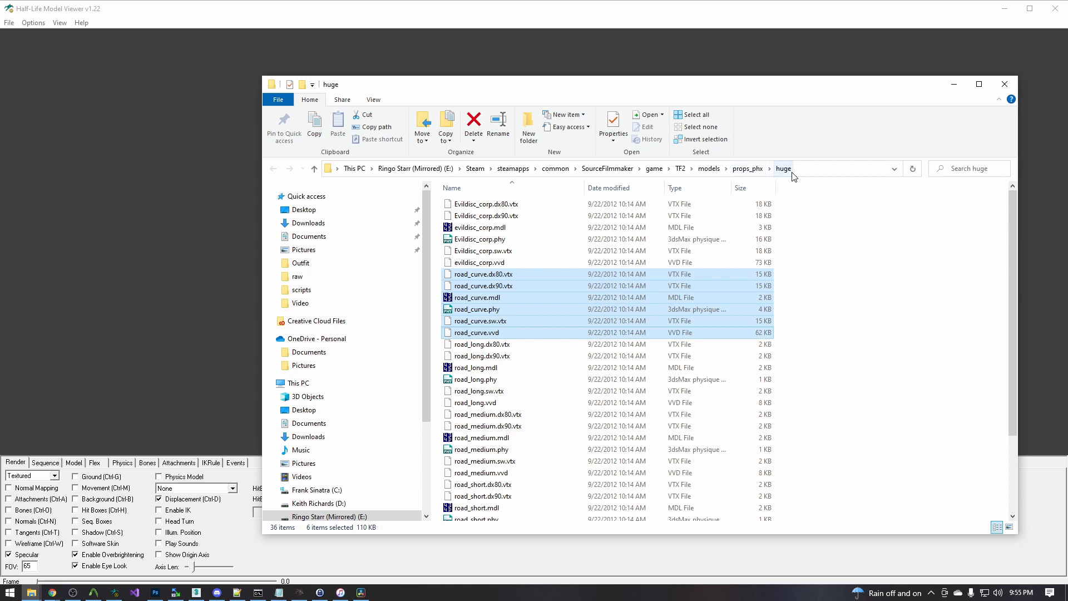
{"action": "left_click", "coordinate": [11, 26]}
{"action": "left_click", "coordinate": [24, 37]}
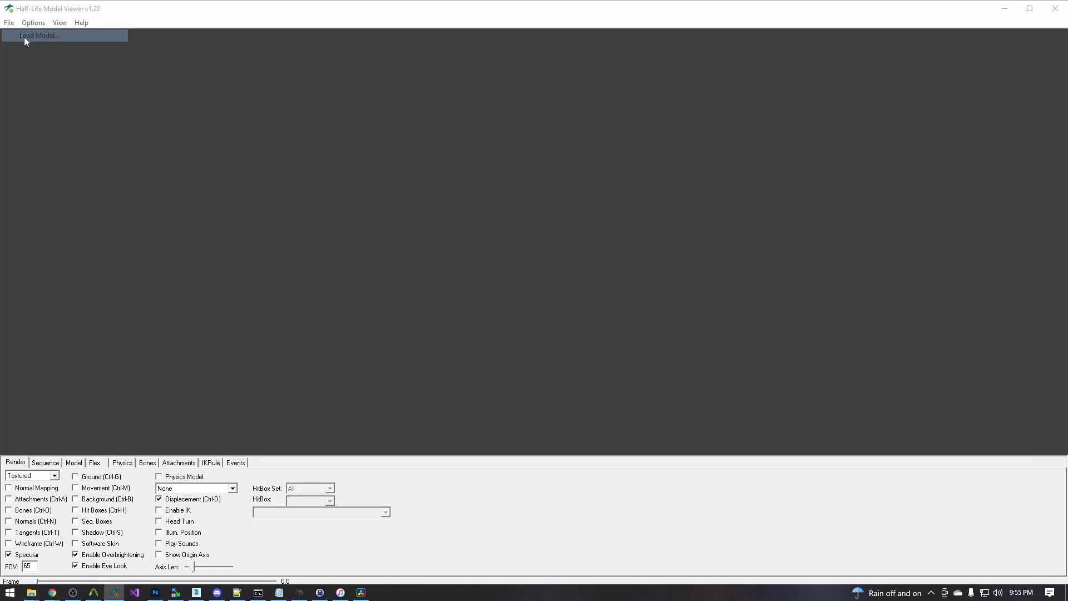
{"action": "left_click", "coordinate": [599, 99]}
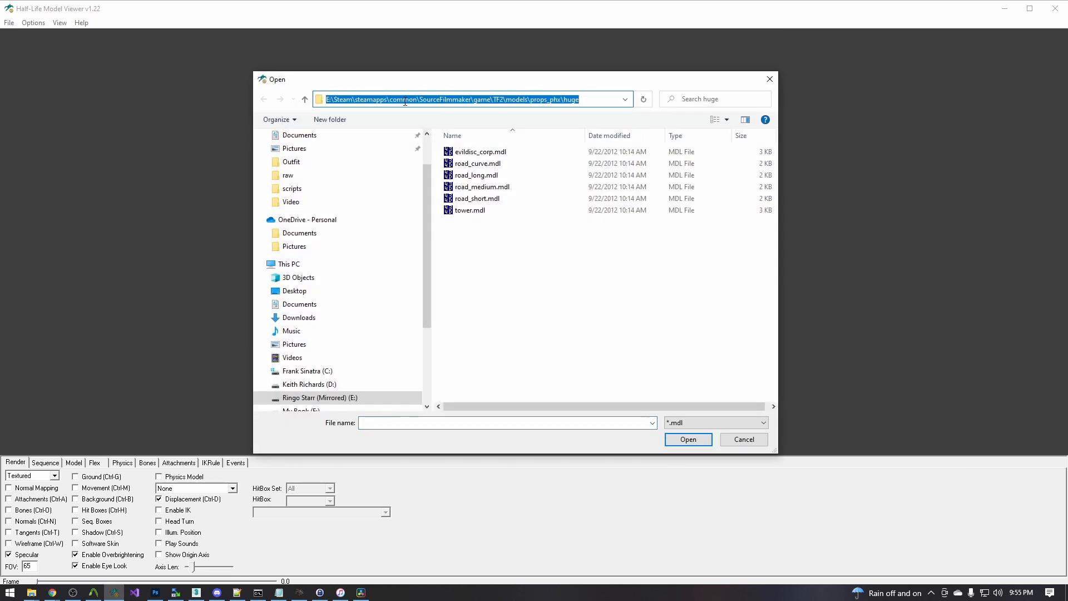
{"action": "left_click", "coordinate": [517, 285]}
{"action": "double_click", "coordinate": [488, 166]}
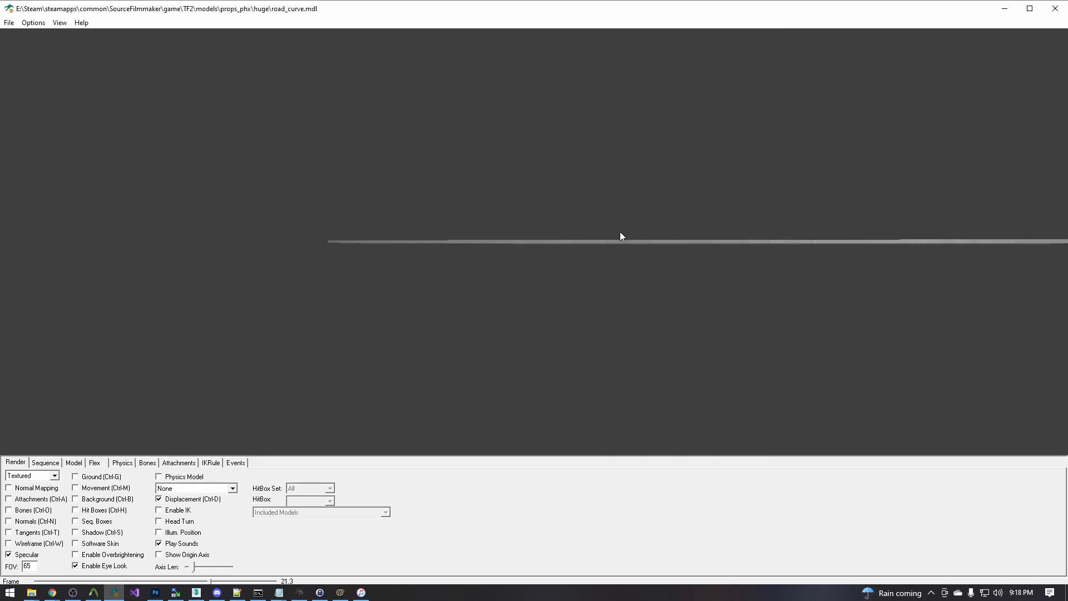
Turn on hitbox highlighting and add a hitbox to the joint1 bone in the default hitbox set.
{"action": "left_click_drag", "start_coordinate": [620, 232], "coordinate": [595, 246]}
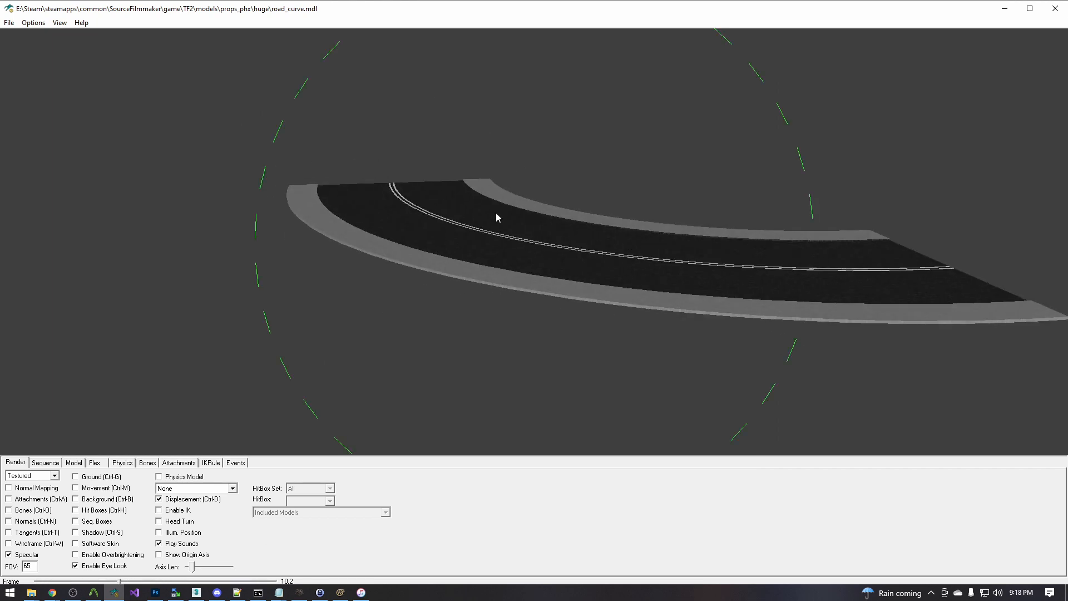
{"action": "left_click_drag", "start_coordinate": [496, 214], "coordinate": [545, 240]}
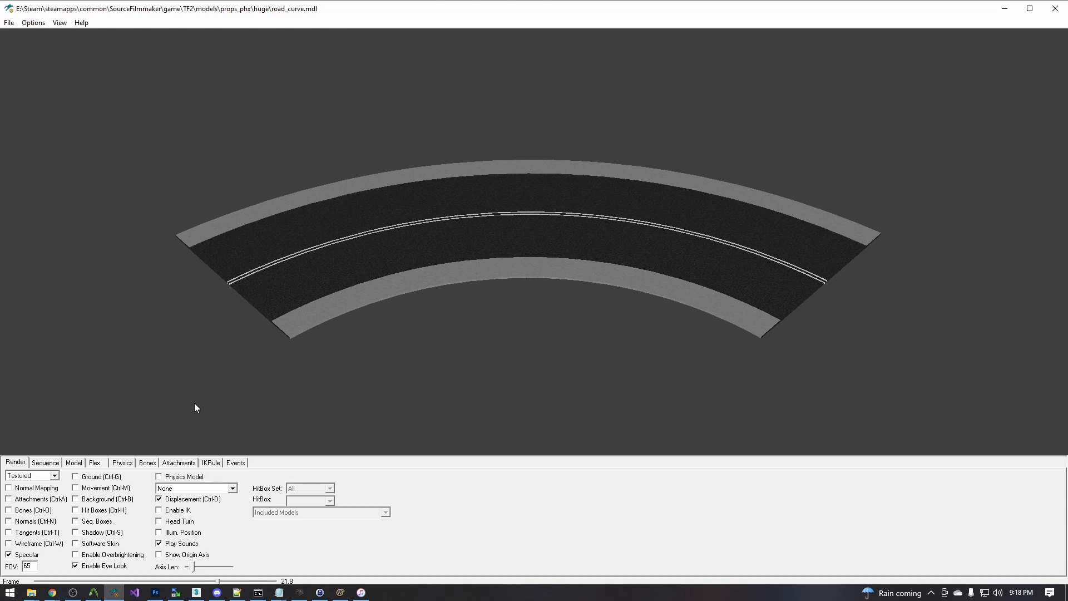
{"action": "left_click", "coordinate": [144, 463]}
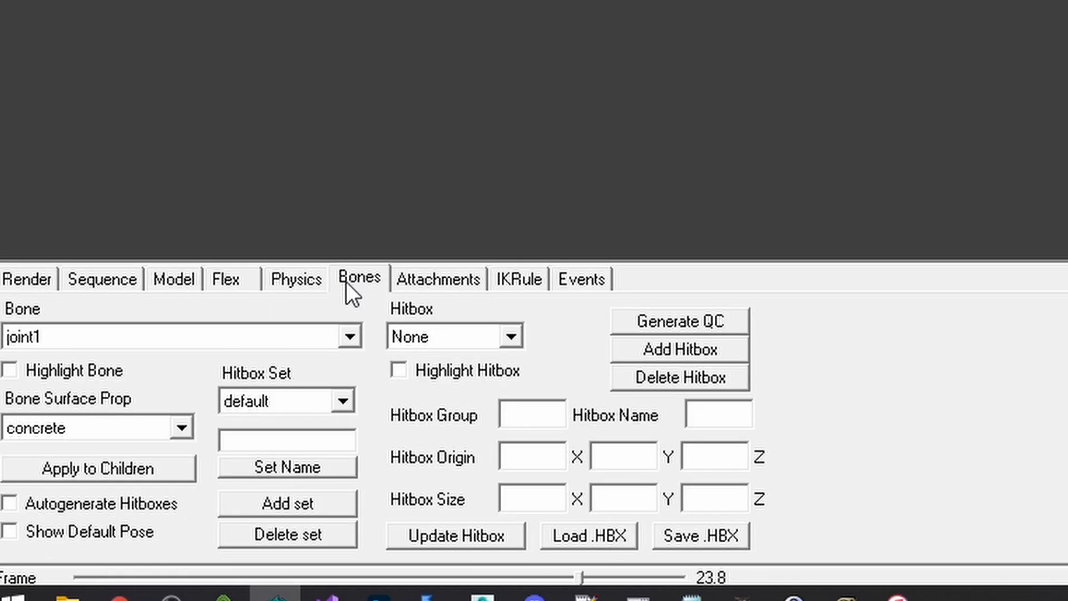
{"action": "left_click", "coordinate": [428, 373]}
{"action": "left_click", "coordinate": [300, 334]}
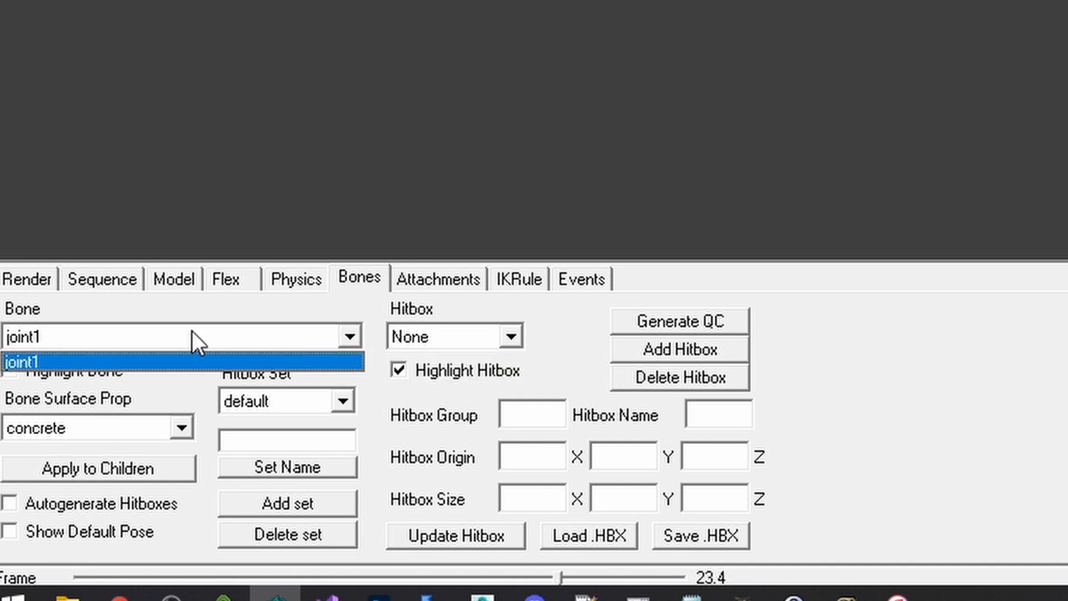
{"action": "left_click", "coordinate": [36, 363]}
{"action": "left_click", "coordinate": [128, 337]}
{"action": "left_click", "coordinate": [34, 357]}
{"action": "left_click", "coordinate": [465, 337]}
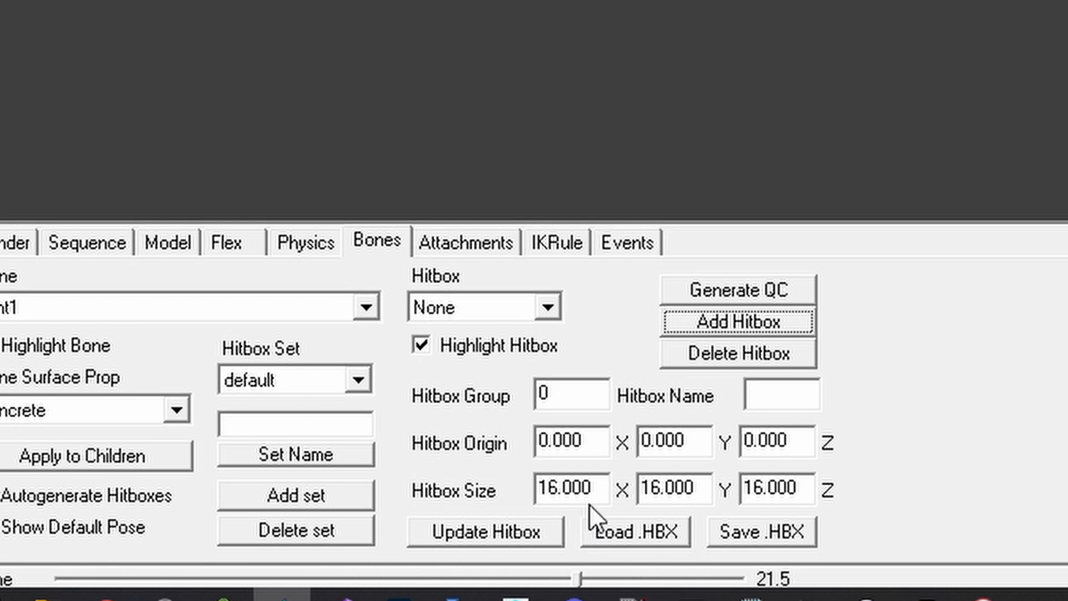
Try hitbox X sizes of 256, 512, 1024 and 768, updating the hitbox after each value.
{"action": "left_click_drag", "start_coordinate": [599, 491], "coordinate": [445, 458]}
{"action": "type", "text": "256"}
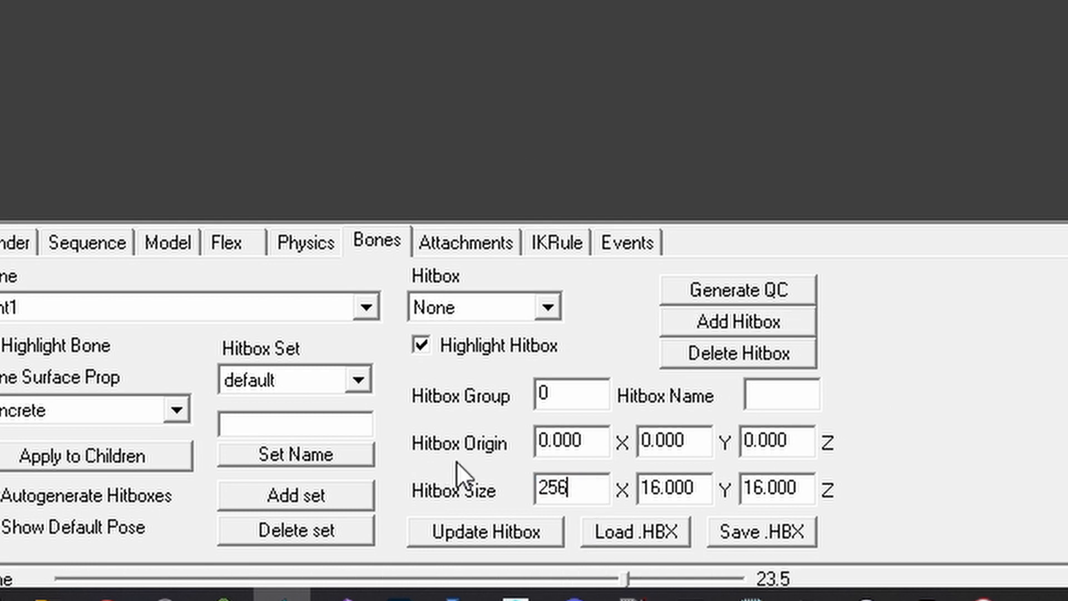
{"action": "left_click", "coordinate": [503, 541]}
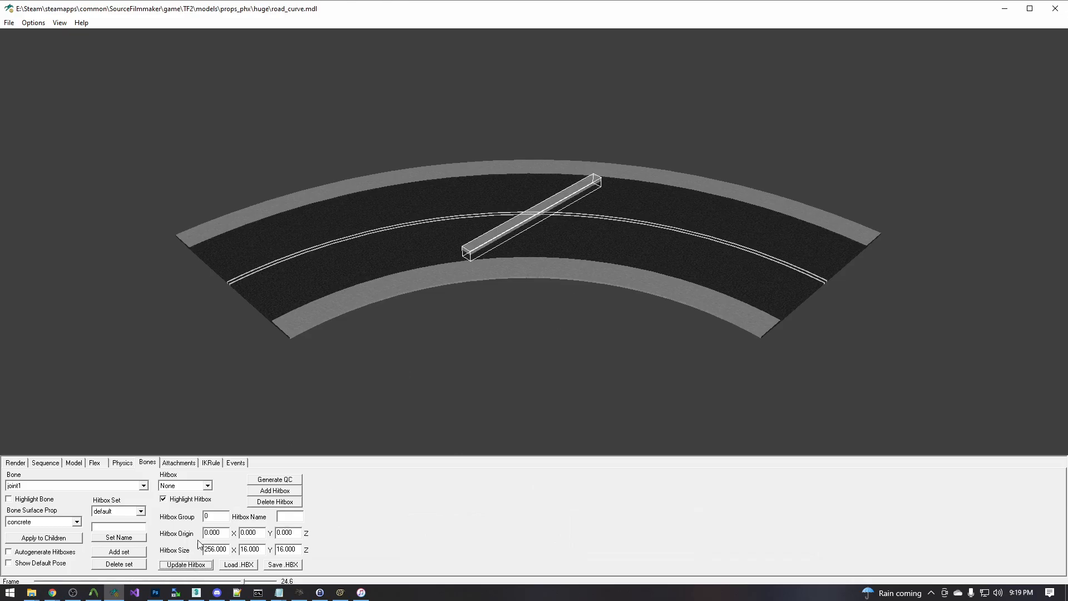
{"action": "left_click_drag", "start_coordinate": [228, 549], "coordinate": [188, 545]}
{"action": "type", "text": "512"}
{"action": "left_click", "coordinate": [192, 565]}
{"action": "type", "text": "1024"}
{"action": "left_click", "coordinate": [192, 565]}
{"action": "type", "text": "768"}
{"action": "left_click", "coordinate": [192, 565]}
Try a hitbox Y size of 768, return it to 16, set the Z size to 768, and inspect the coverage.
{"action": "type", "text": "768"}
{"action": "left_click", "coordinate": [195, 565]}
{"action": "type", "text": "16"}
{"action": "left_click", "coordinate": [195, 564]}
{"action": "left_click_drag", "start_coordinate": [300, 550], "coordinate": [245, 548]}
{"action": "type", "text": "768"}
{"action": "left_click", "coordinate": [194, 564]}
{"action": "mouse_move", "coordinate": [431, 264]}
{"action": "left_mouse_down"}
{"action": "mouse_move", "coordinate": [459, 229]}
{"action": "mouse_move", "coordinate": [428, 254]}
{"action": "left_mouse_up"}
{"action": "left_click_drag", "start_coordinate": [496, 257], "coordinate": [475, 297]}
Resize the hitbox to 800 in X, 24 in Y and 800 in Z so that it covers the whole road curve.
{"action": "left_click_drag", "start_coordinate": [228, 547], "coordinate": [170, 549]}
{"action": "type", "text": "800"}
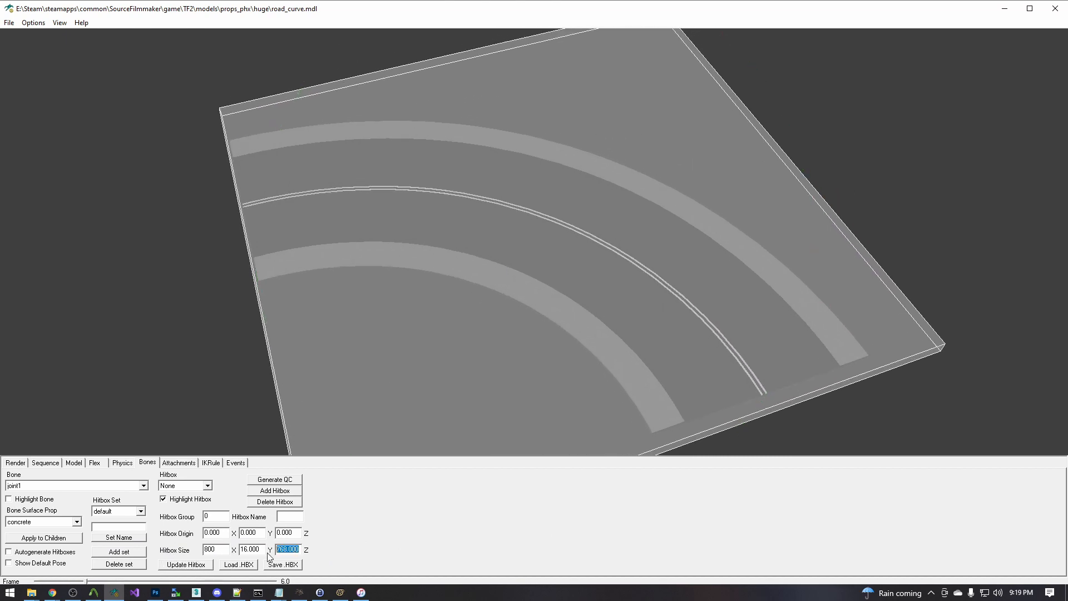
{"action": "left_click", "coordinate": [189, 565]}
{"action": "mouse_move", "coordinate": [503, 253]}
{"action": "left_mouse_down"}
{"action": "mouse_move", "coordinate": [548, 265]}
{"action": "mouse_move", "coordinate": [562, 233]}
{"action": "mouse_move", "coordinate": [546, 269]}
{"action": "mouse_move", "coordinate": [551, 424]}
{"action": "mouse_move", "coordinate": [542, 303]}
{"action": "mouse_move", "coordinate": [552, 284]}
{"action": "left_mouse_up"}
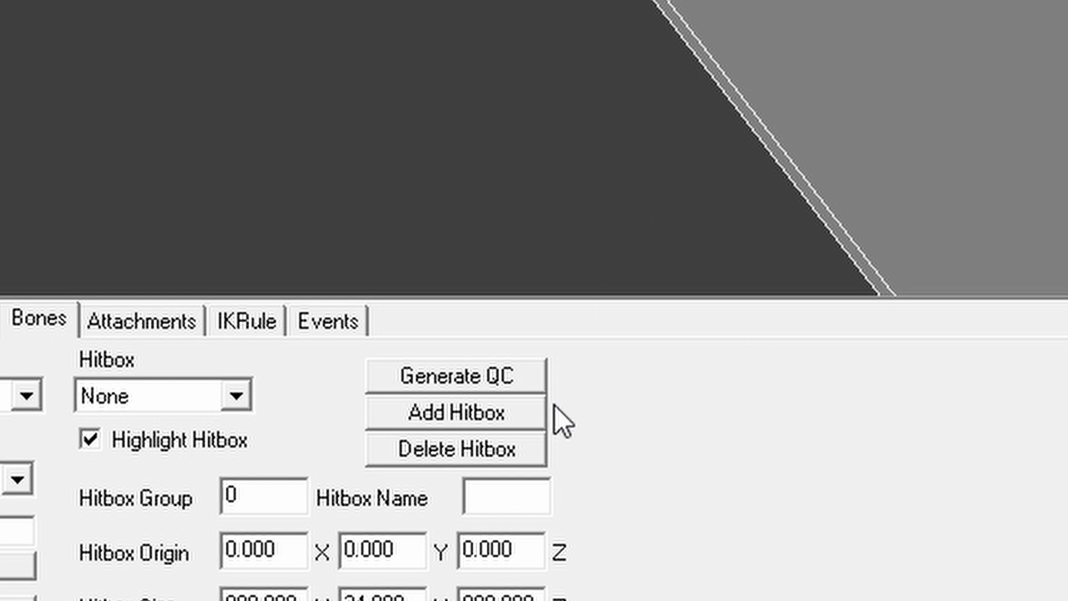
Generate the hitbox QC block and paste it at the end of road_curve.qc in Notepad.
{"action": "left_click", "coordinate": [511, 381]}
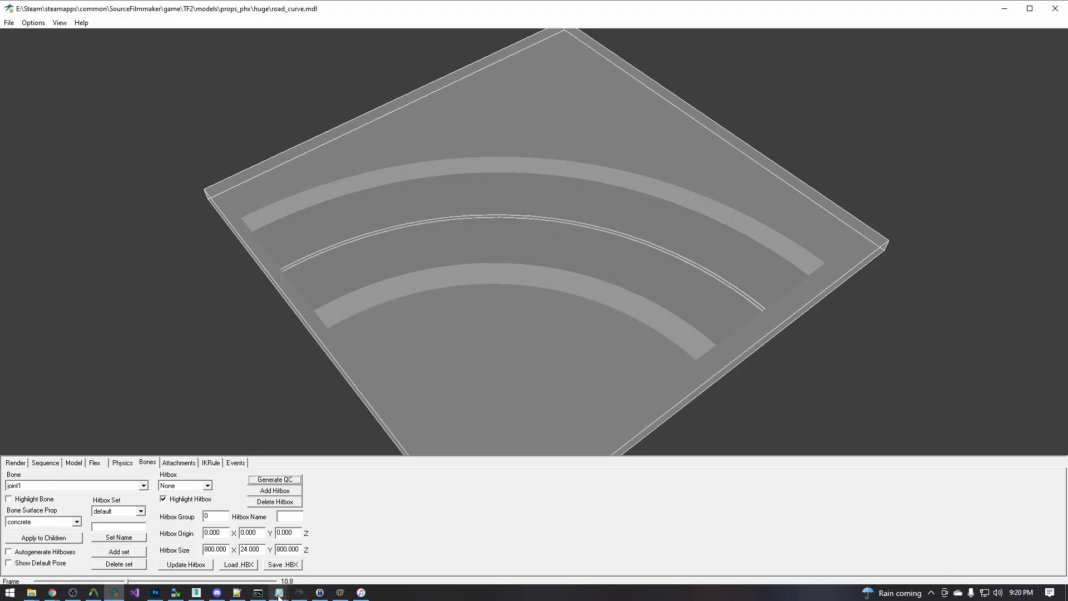
{"action": "mouse_move", "coordinate": [278, 594]}
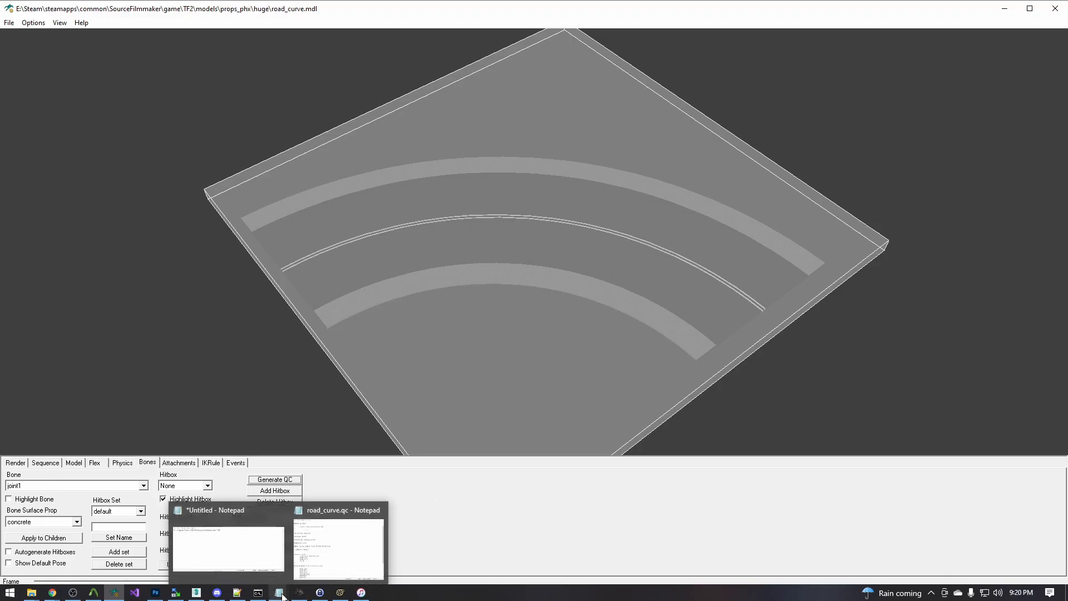
{"action": "left_click", "coordinate": [337, 532]}
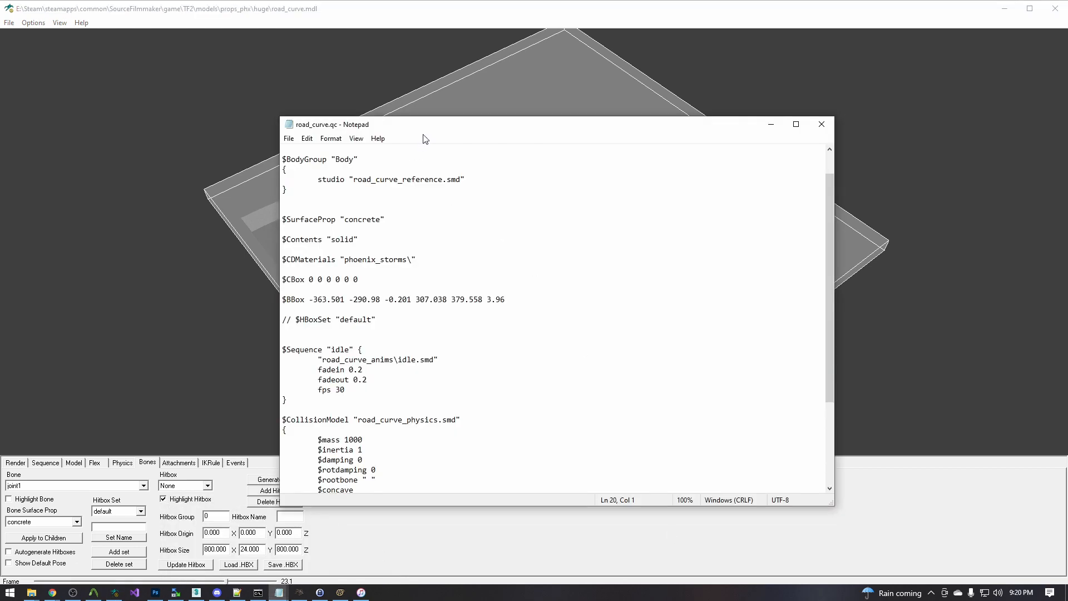
{"action": "scroll", "coordinate": [432, 386], "scroll_direction": "down", "scroll_amount": 4}
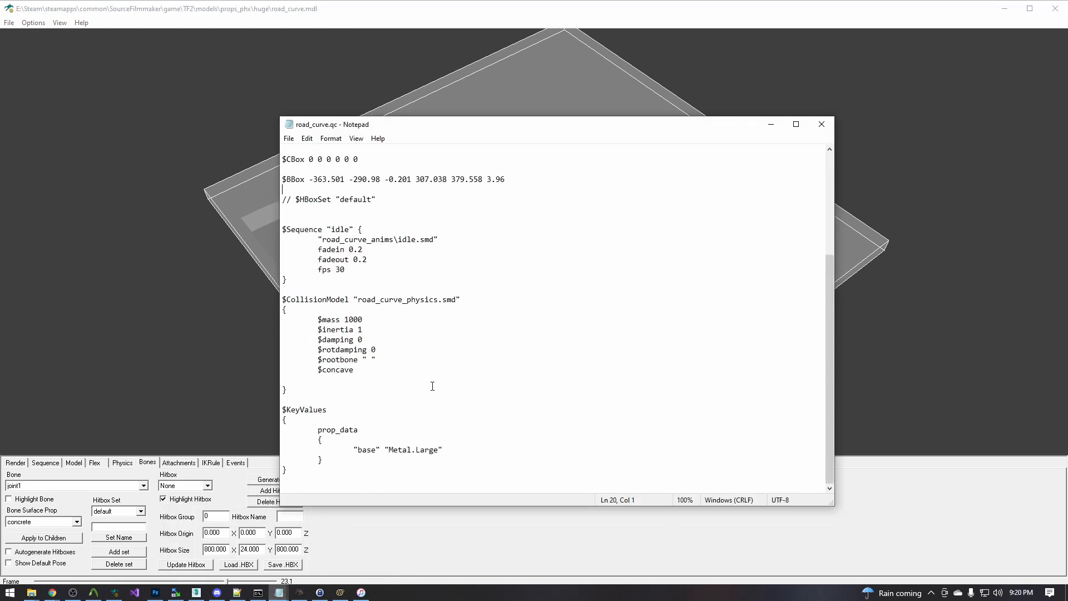
{"action": "key", "text": "Return"}
{"action": "right_click", "coordinate": [346, 479]}
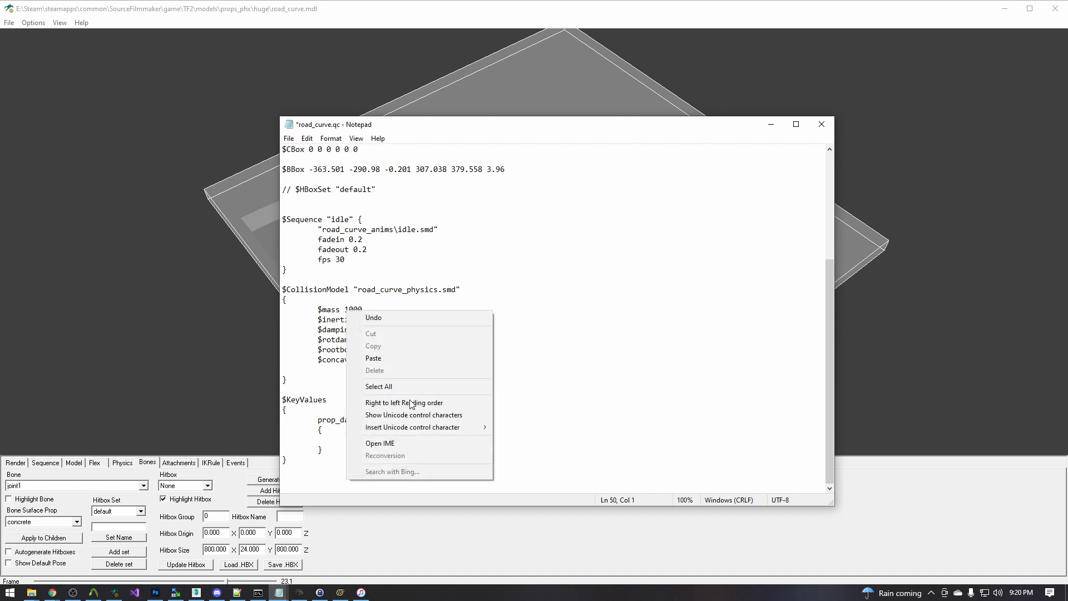
{"action": "left_click", "coordinate": [392, 359]}
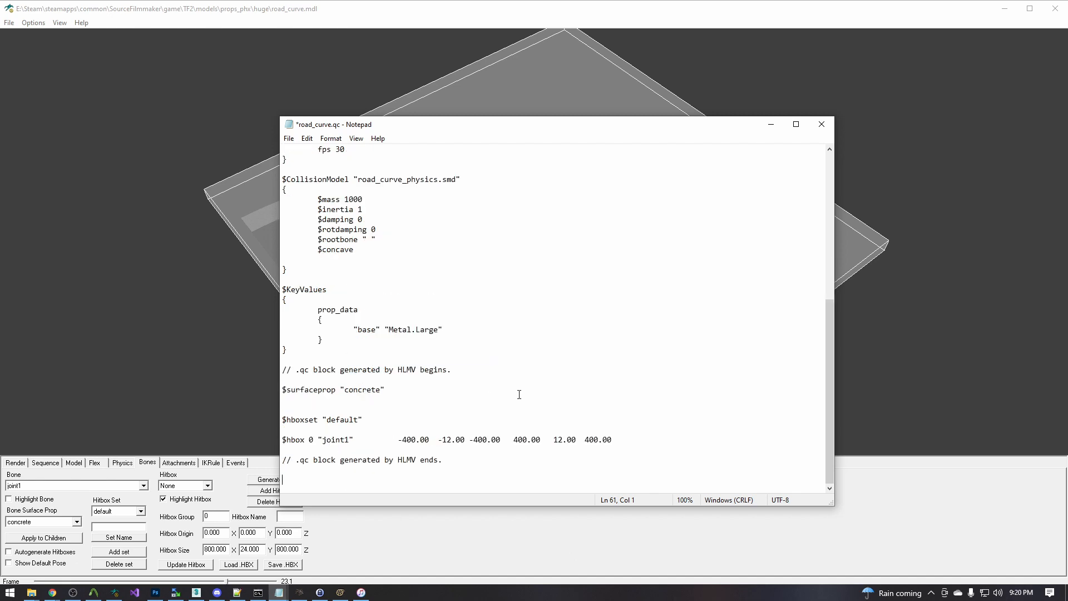
Check the pasted $hboxset and $hbox lines against the rest of road_curve.qc, then save and close the file.
{"action": "left_click", "coordinate": [436, 441]}
{"action": "scroll", "coordinate": [445, 434], "scroll_direction": "up", "scroll_amount": 9}
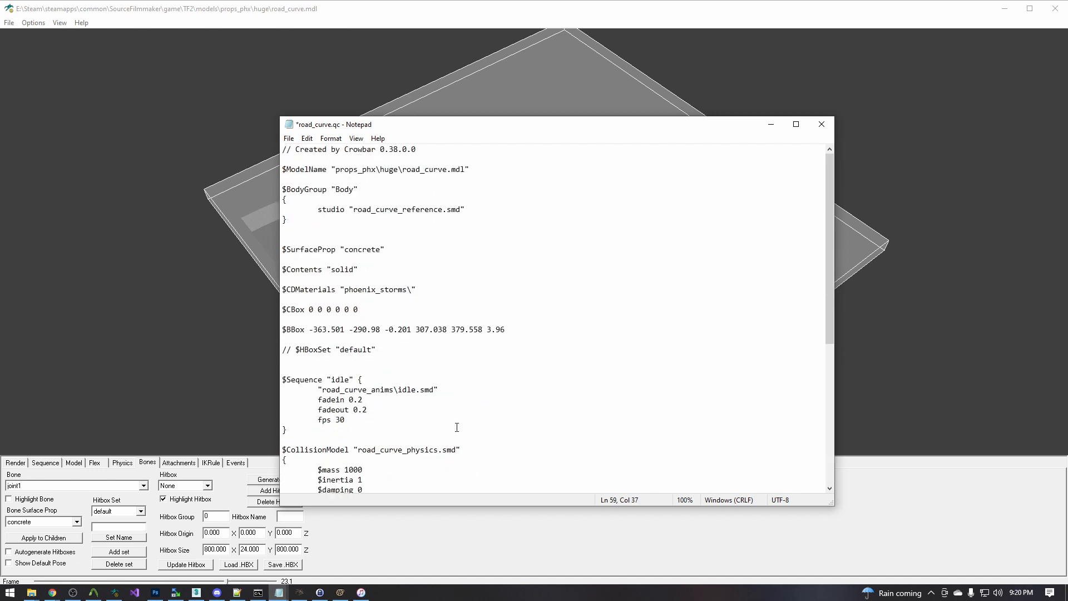
{"action": "scroll", "coordinate": [451, 426], "scroll_direction": "down", "scroll_amount": 8}
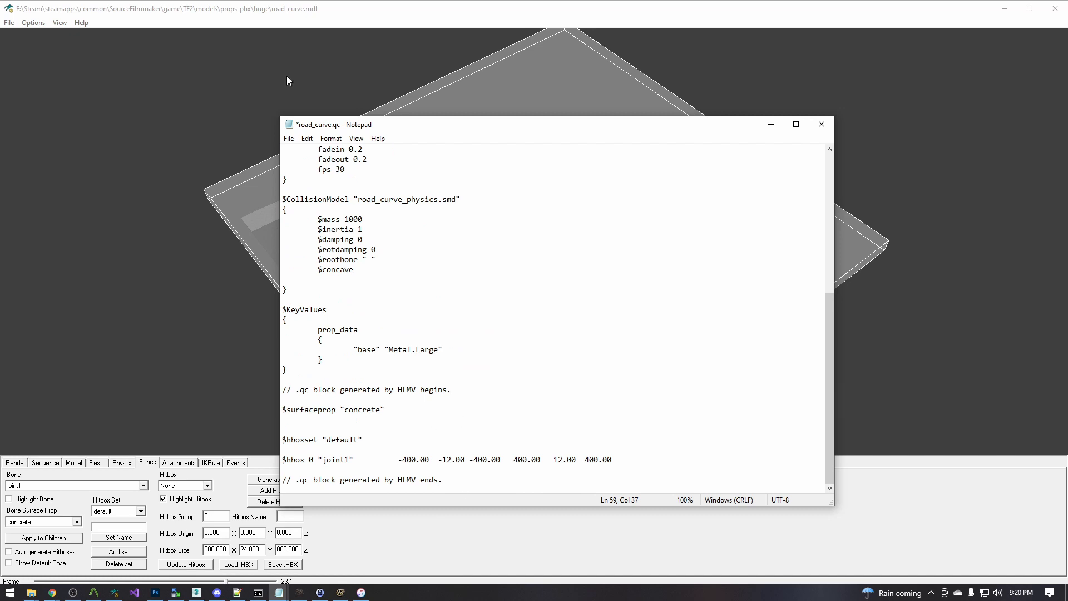
{"action": "left_click", "coordinate": [289, 138]}
{"action": "left_click", "coordinate": [304, 187]}
{"action": "left_click", "coordinate": [822, 124]}
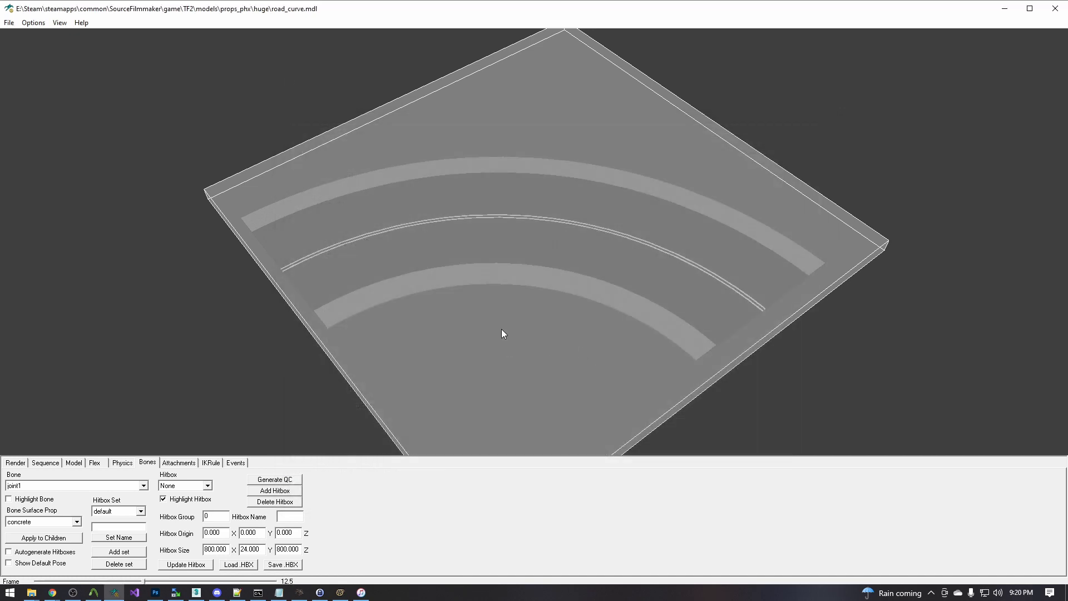
Switch to Crowbar, load road_curve.qc from the decompiled road_curve folder as the QC file, and compile it.
{"action": "key", "text": "alt+Tab"}
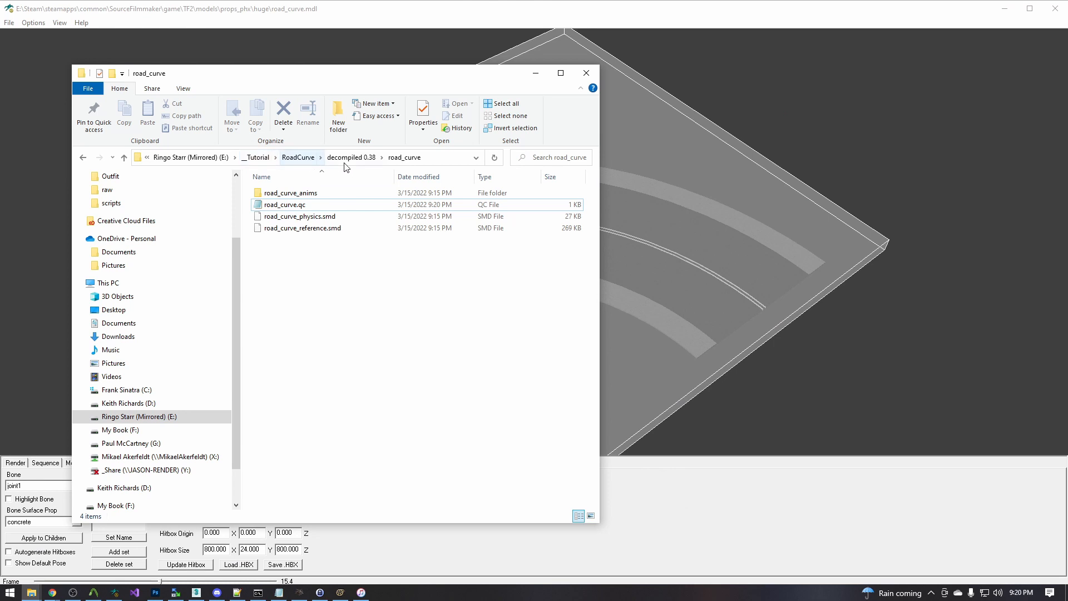
{"action": "left_click", "coordinate": [93, 592]}
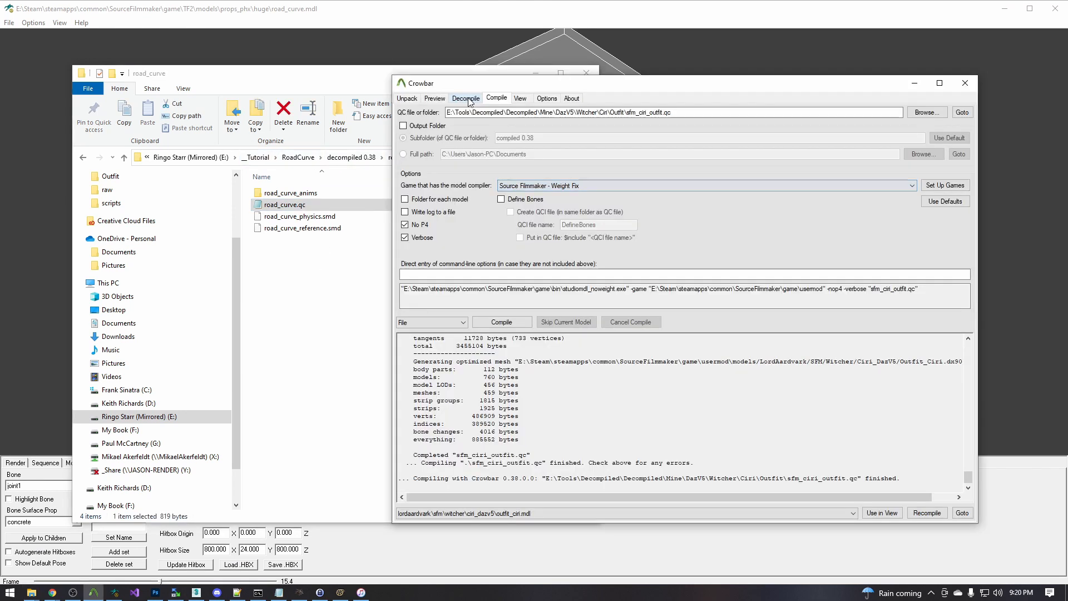
{"action": "left_click", "coordinate": [467, 98]}
{"action": "left_click_drag", "start_coordinate": [544, 89], "coordinate": [561, 89]}
{"action": "left_click_drag", "start_coordinate": [293, 205], "coordinate": [638, 117]}
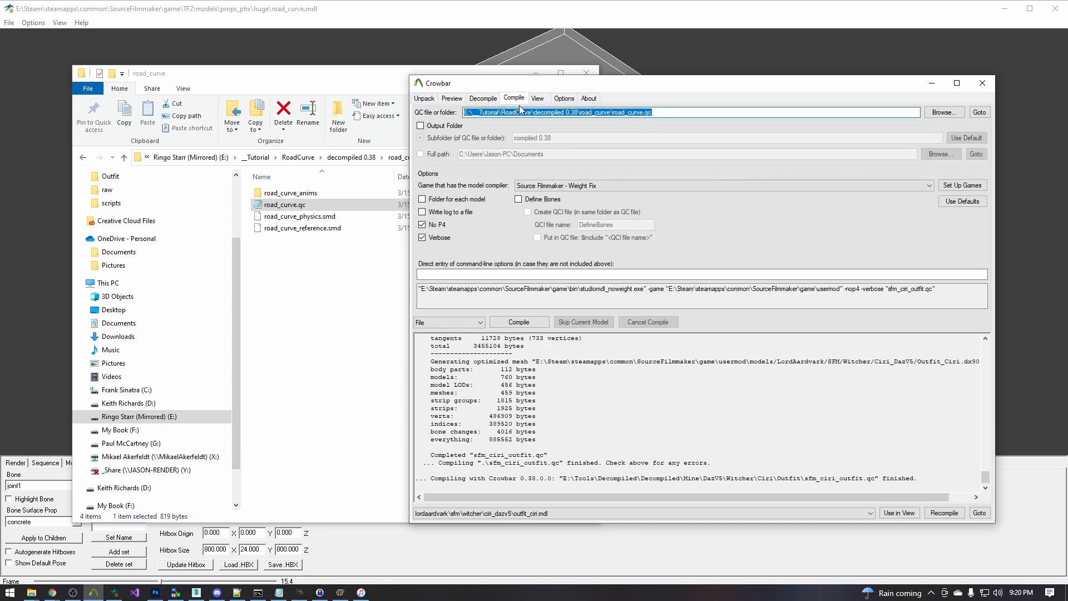
{"action": "left_click", "coordinate": [519, 323]}
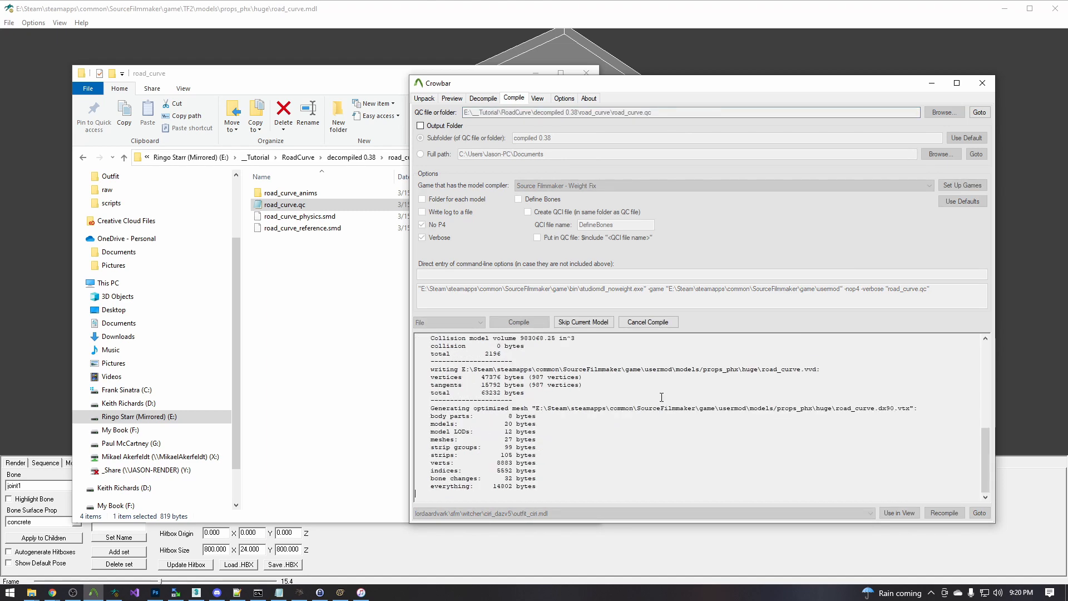
Launch Source Filmmaker and bring up the tutorial session containing the road_curve and road_short models.
{"action": "left_click", "coordinate": [387, 332]}
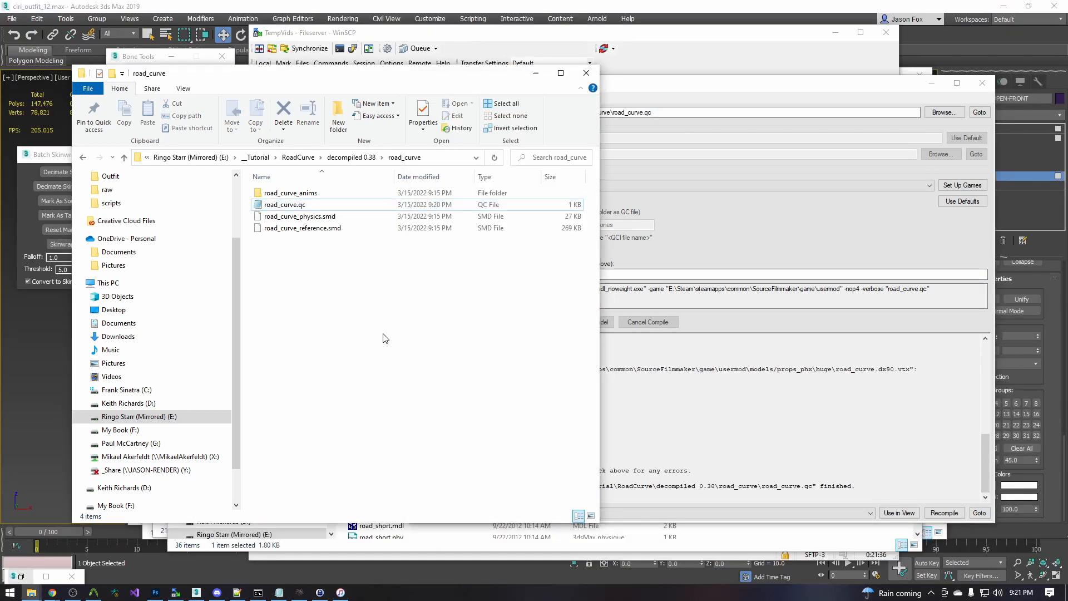
{"action": "key", "text": "super"}
{"action": "type", "text": "sfm.e"}
{"action": "key", "text": "Escape"}
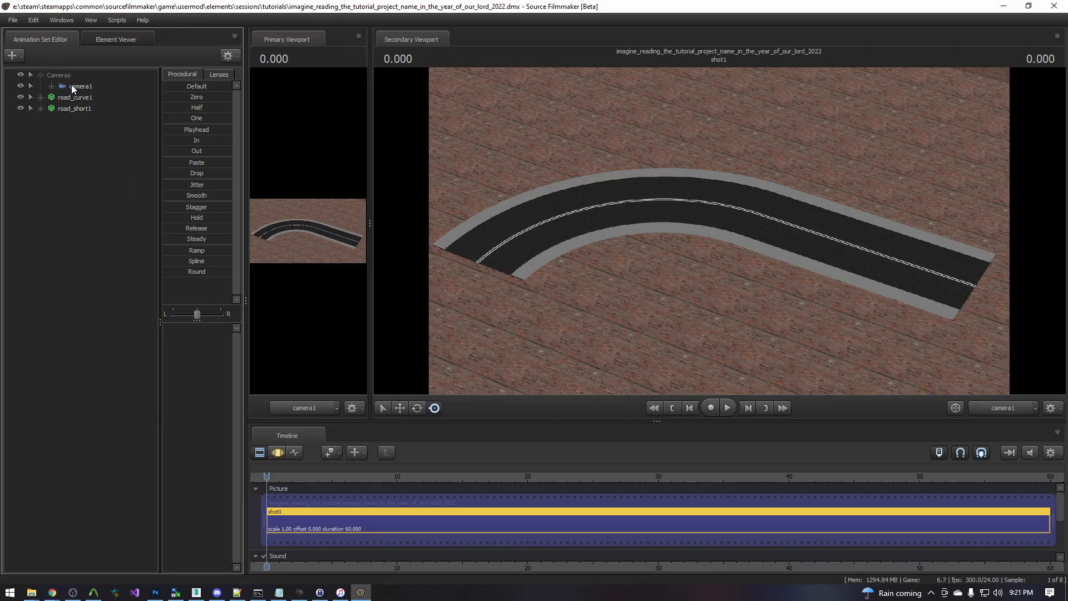
Switch to the Motion Editor with camera1 selected and reframe the view of the road models.
{"action": "left_click", "coordinate": [277, 453]}
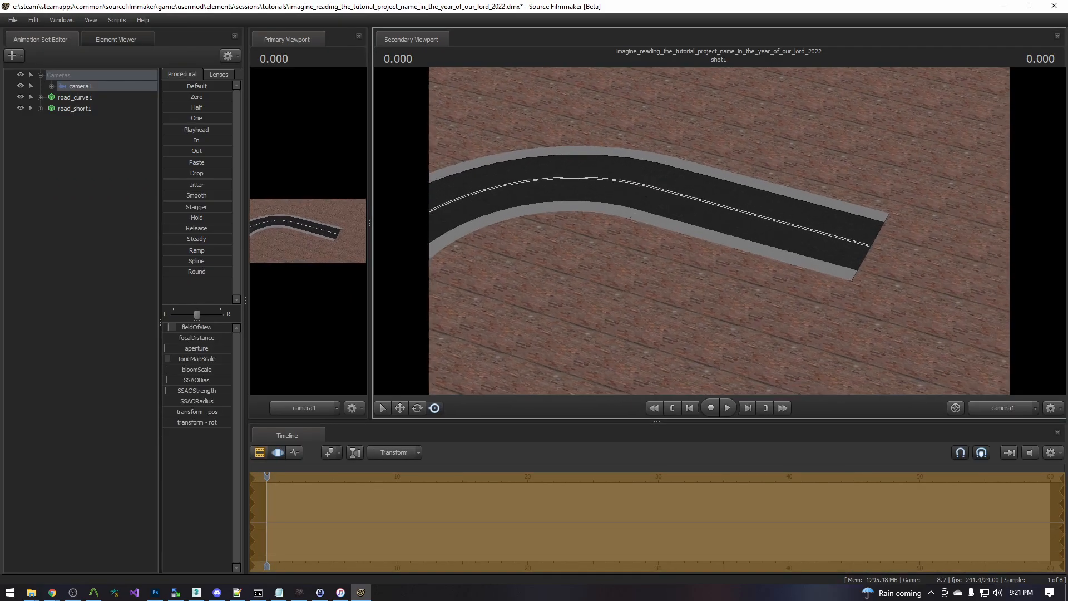